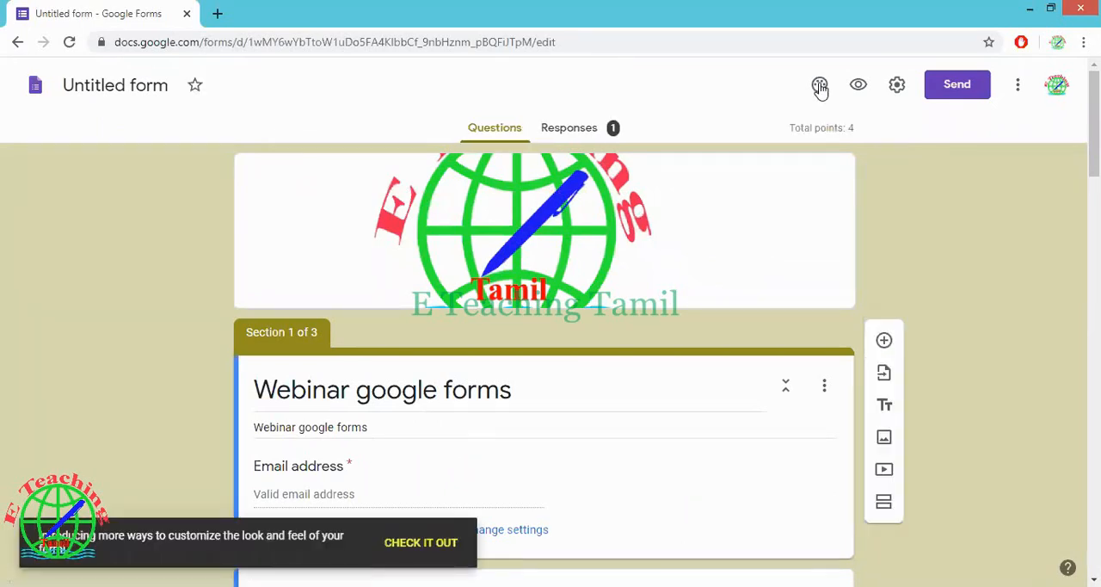
Remove the form's uploaded header image and name the untitled form Webinar google forms
click(820, 86)
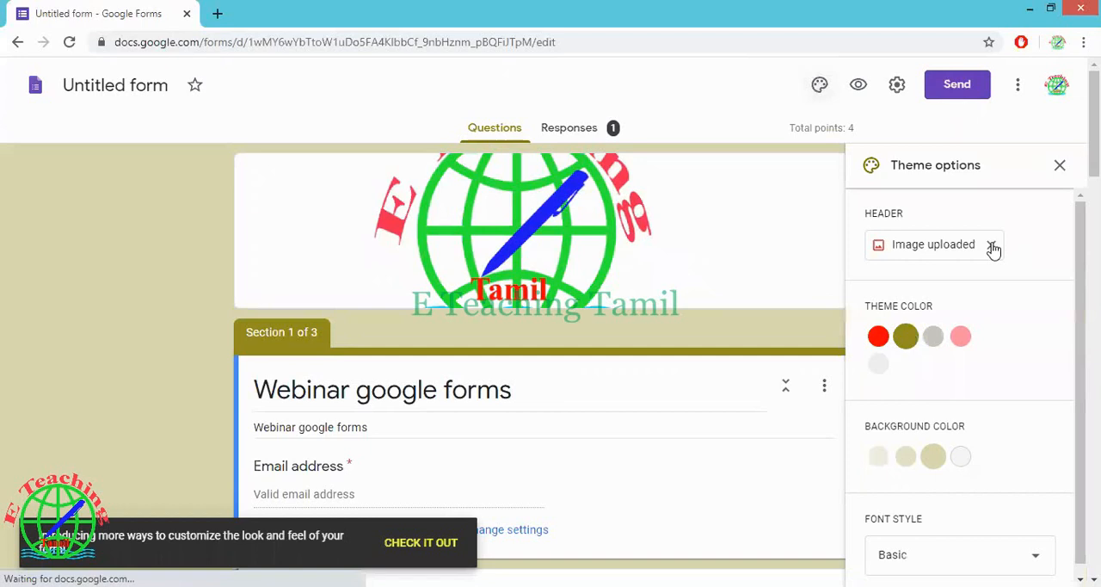
click(991, 246)
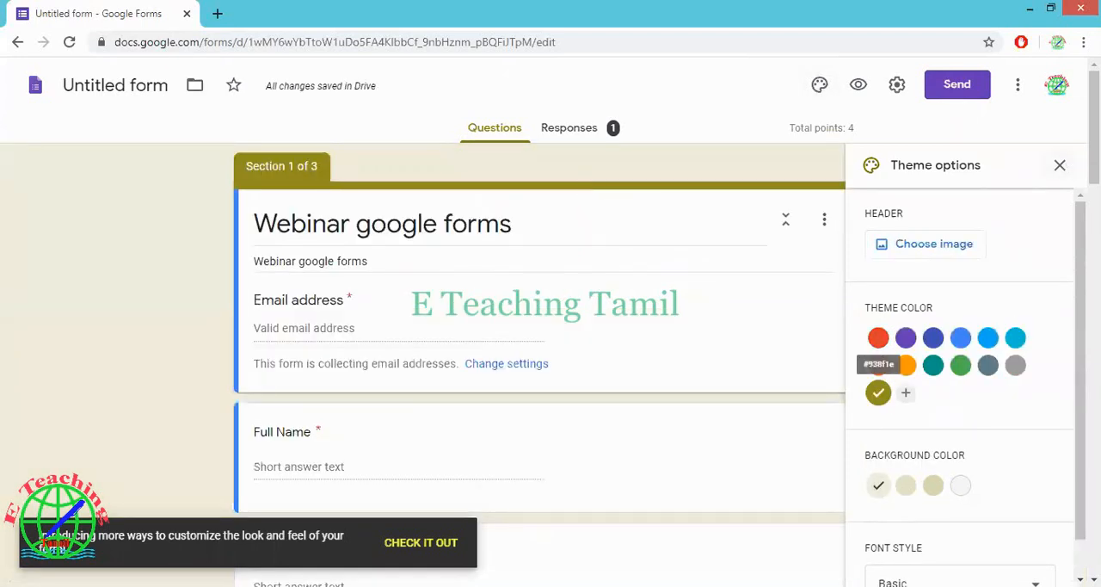
click(1060, 164)
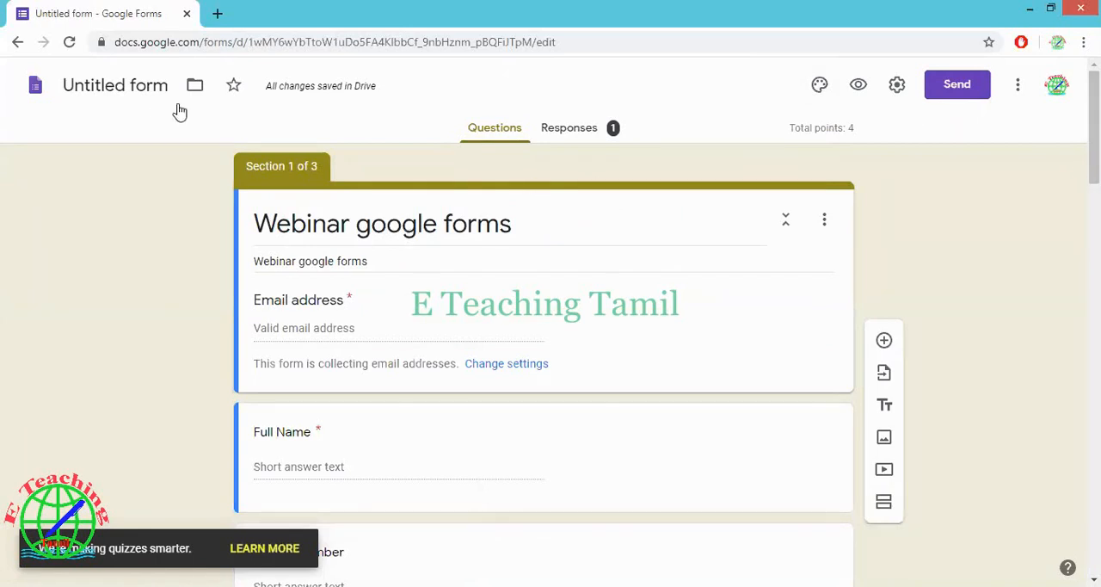
click(149, 85)
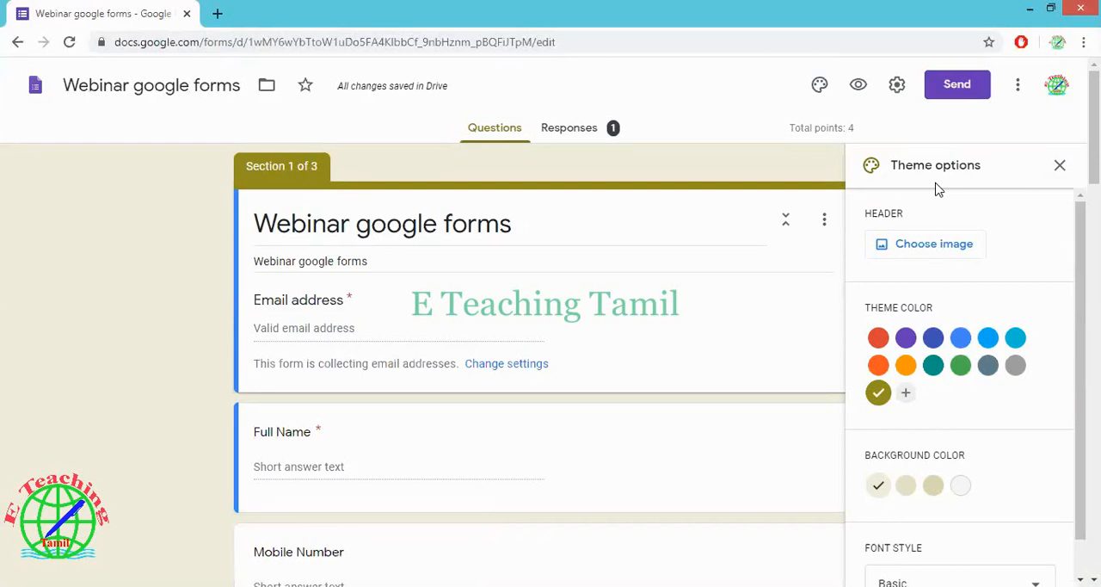
Set the E Teaching Tamil logo from the account's photos as the form's header image
click(953, 243)
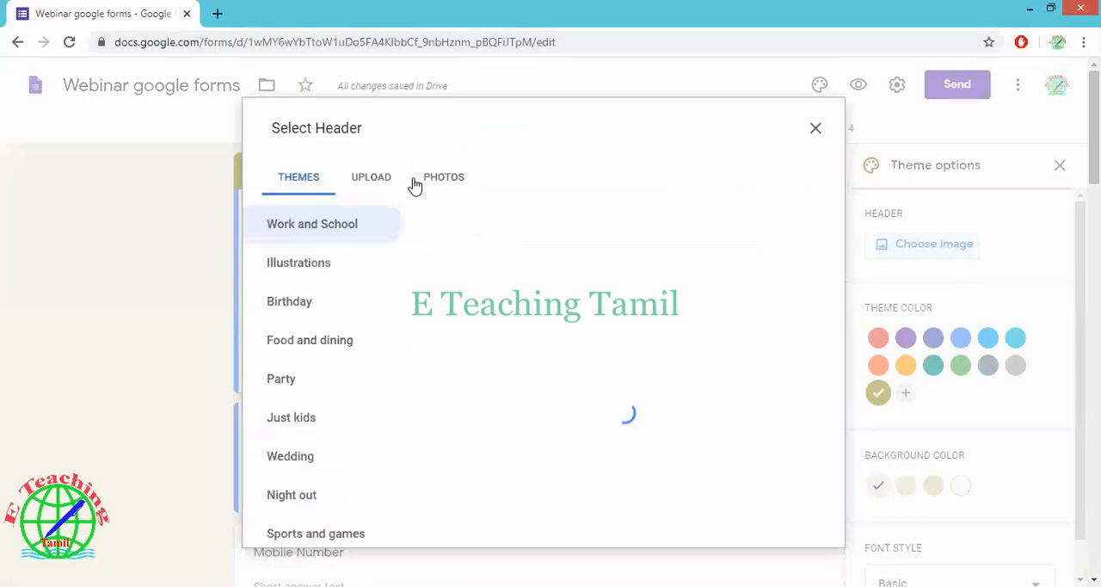
click(444, 181)
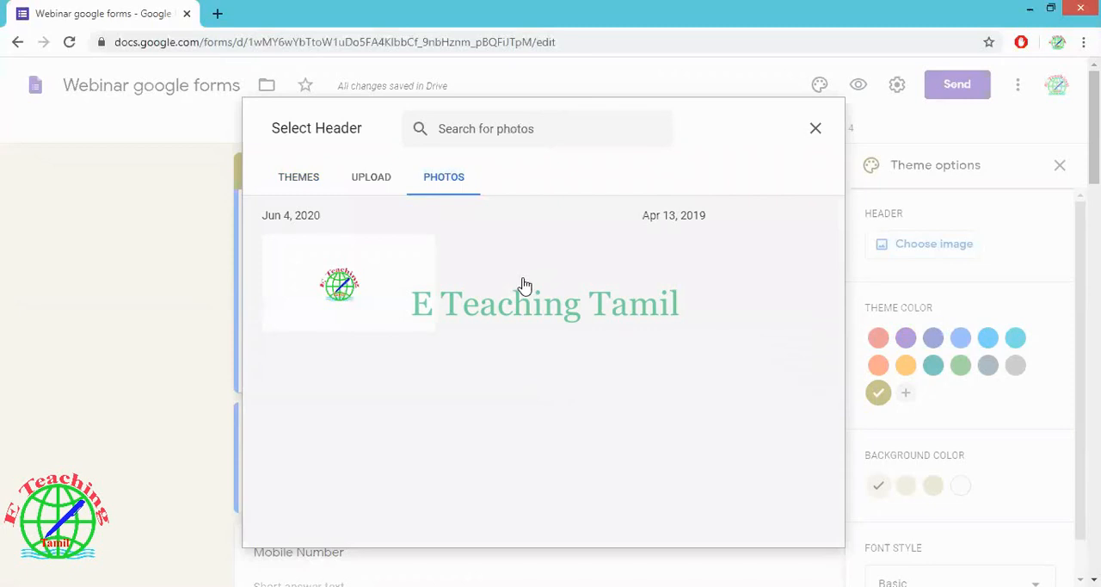
click(548, 307)
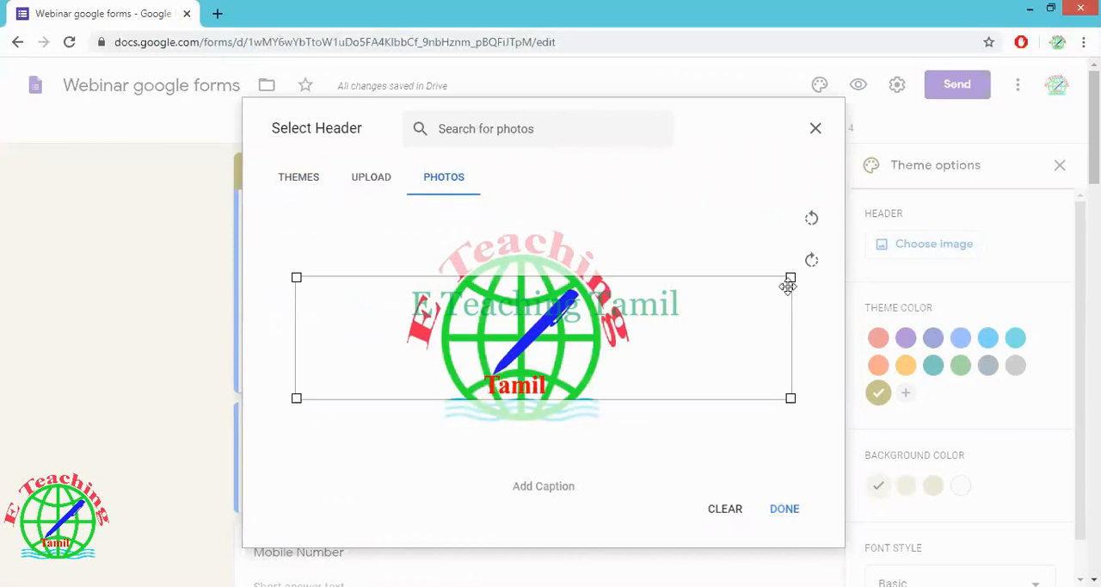
click(787, 510)
click(785, 509)
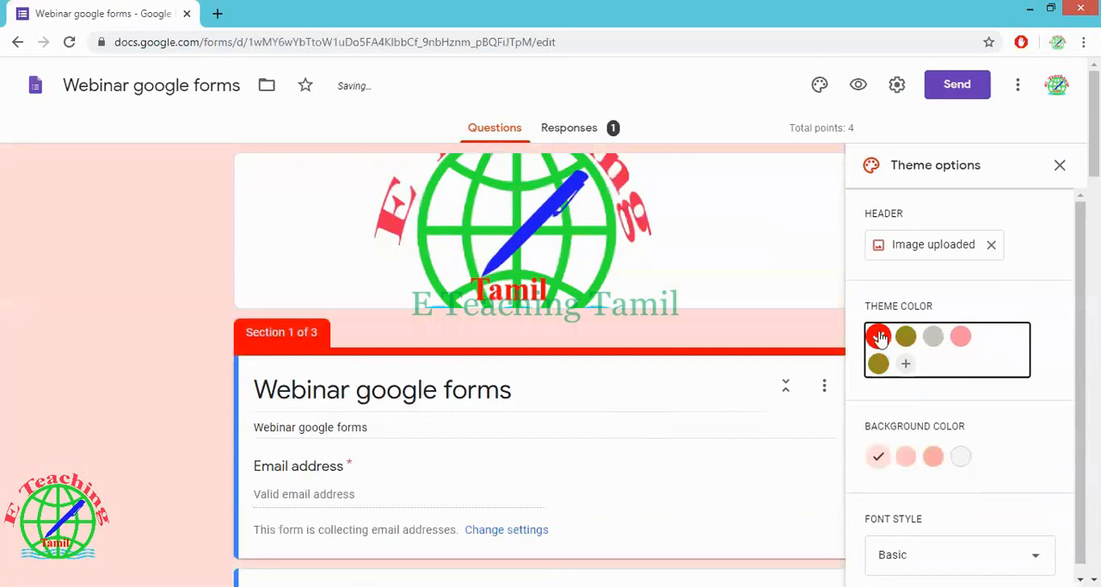
Add the custom green #10df13 as the form's theme color
click(904, 370)
click(937, 442)
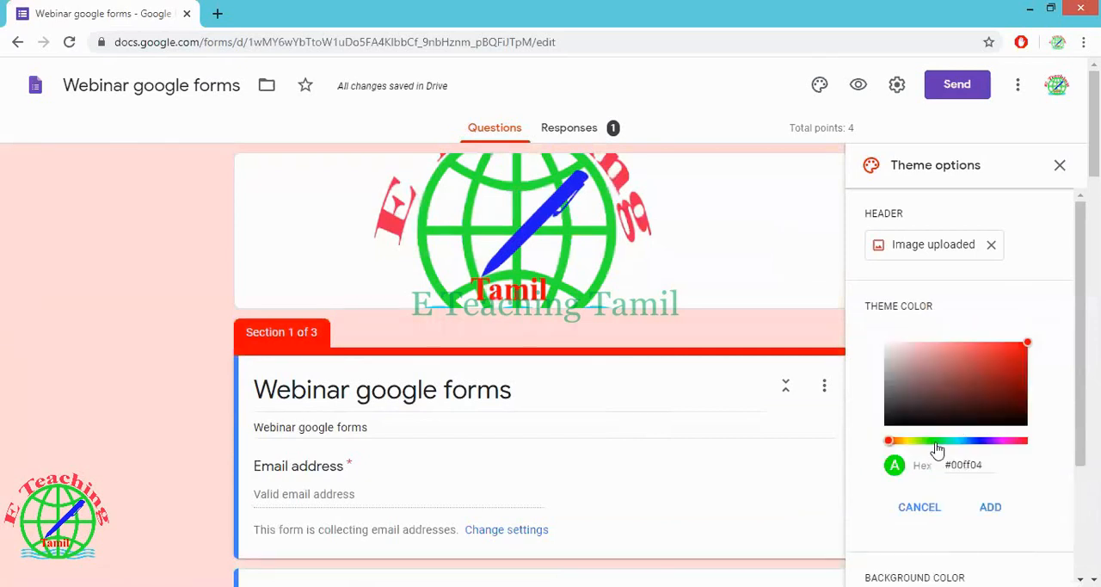
click(1016, 355)
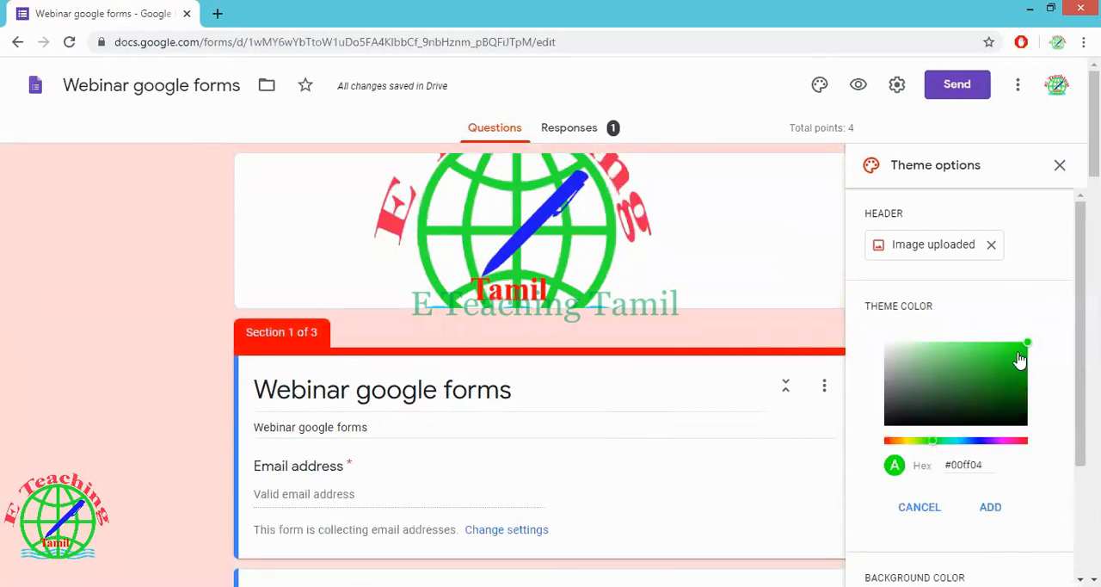
click(991, 509)
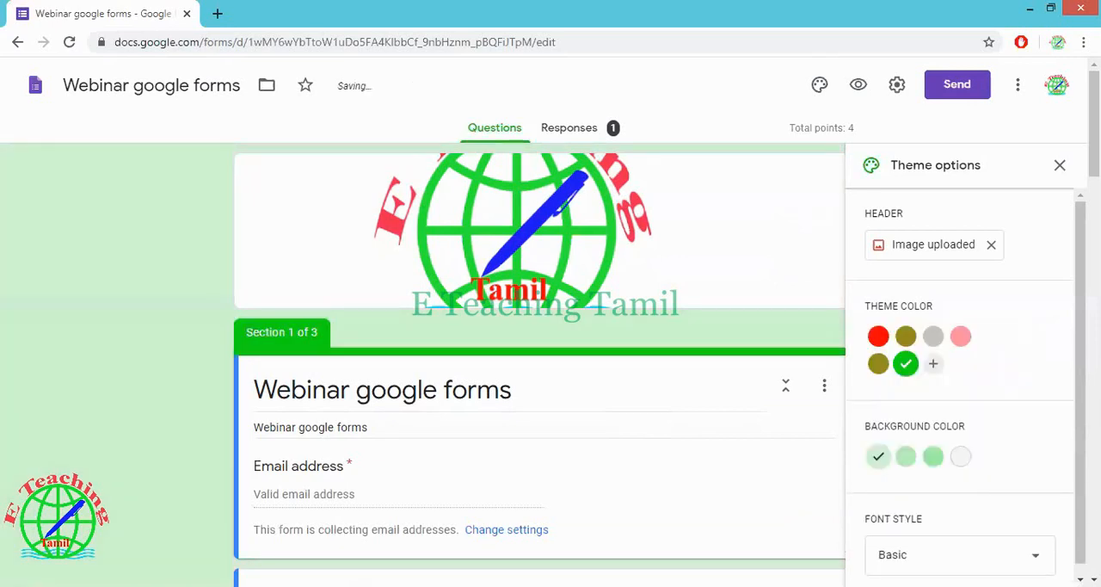
Set the form's background to the darkest green shade and the font style to Formal
drag(1081, 372, 1081, 379)
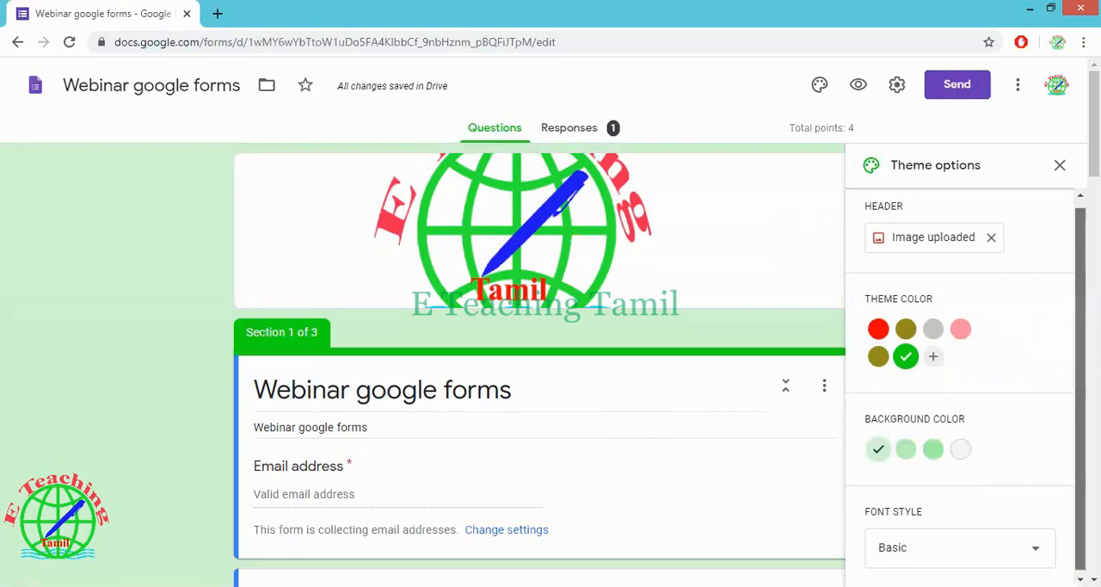
click(933, 446)
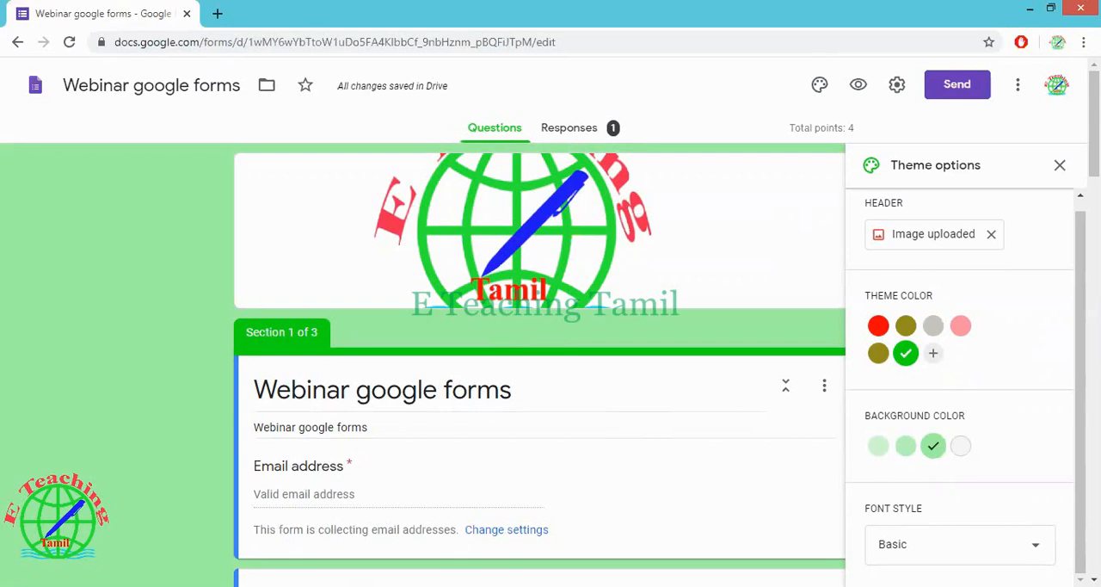
click(1024, 553)
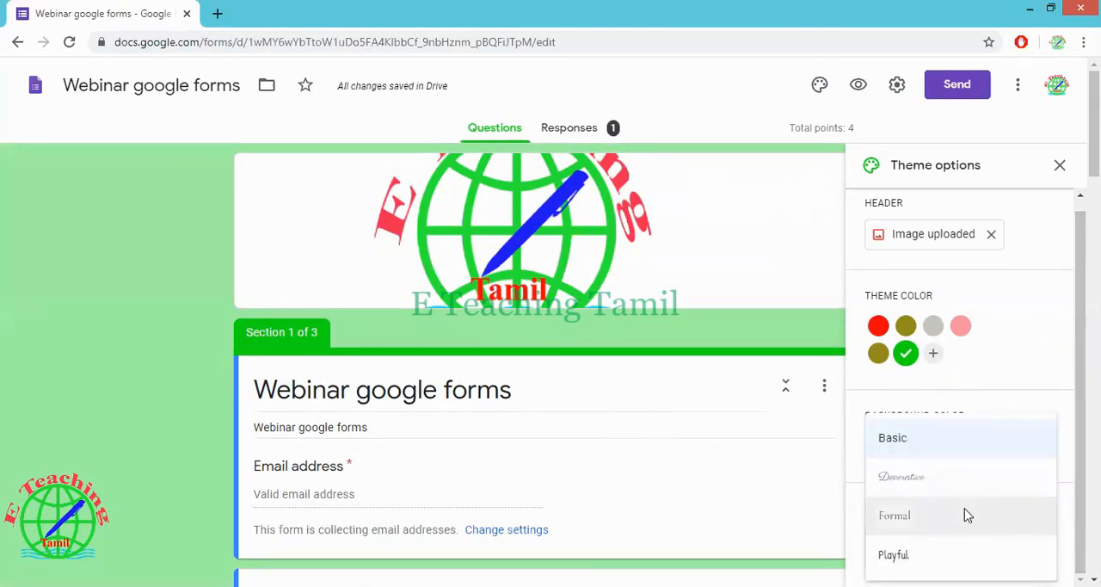
click(966, 517)
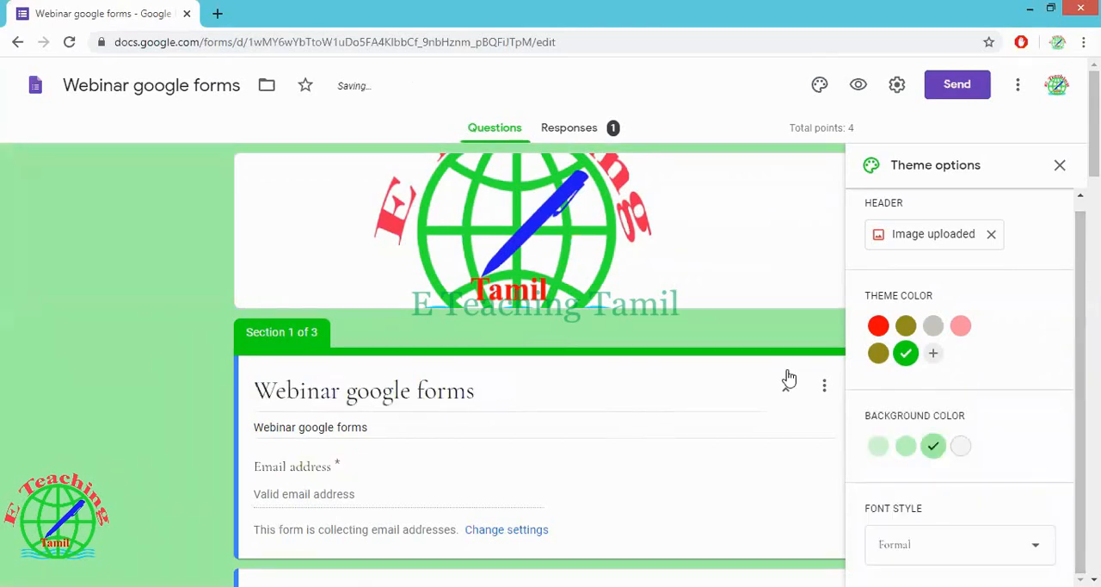
click(1063, 167)
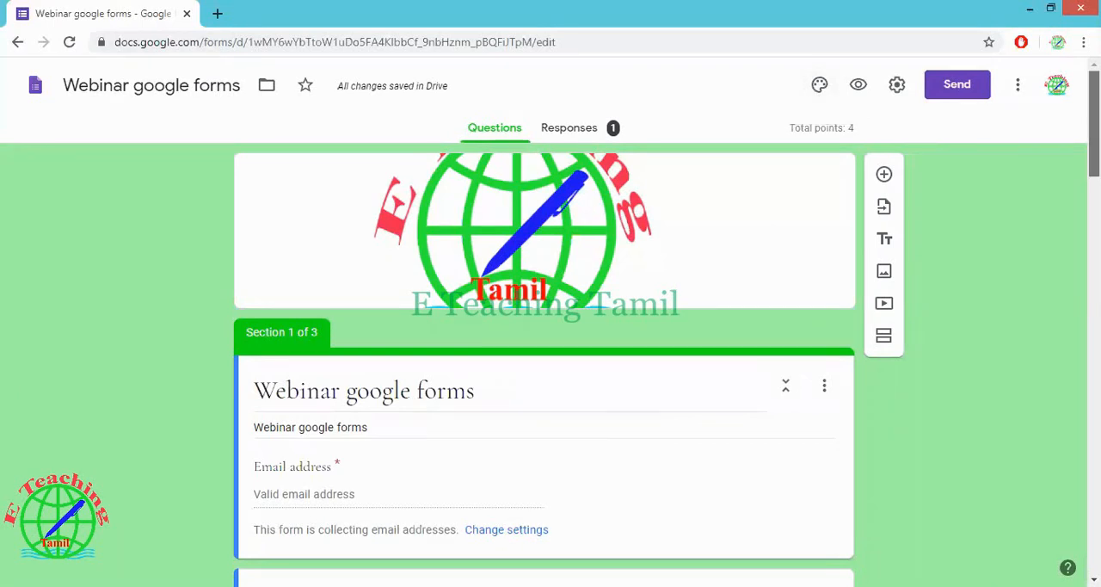
Turn on shuffled option order for question 1, about dinitrogen and dioxygen, in section 3
scroll(543, 361, down, 7)
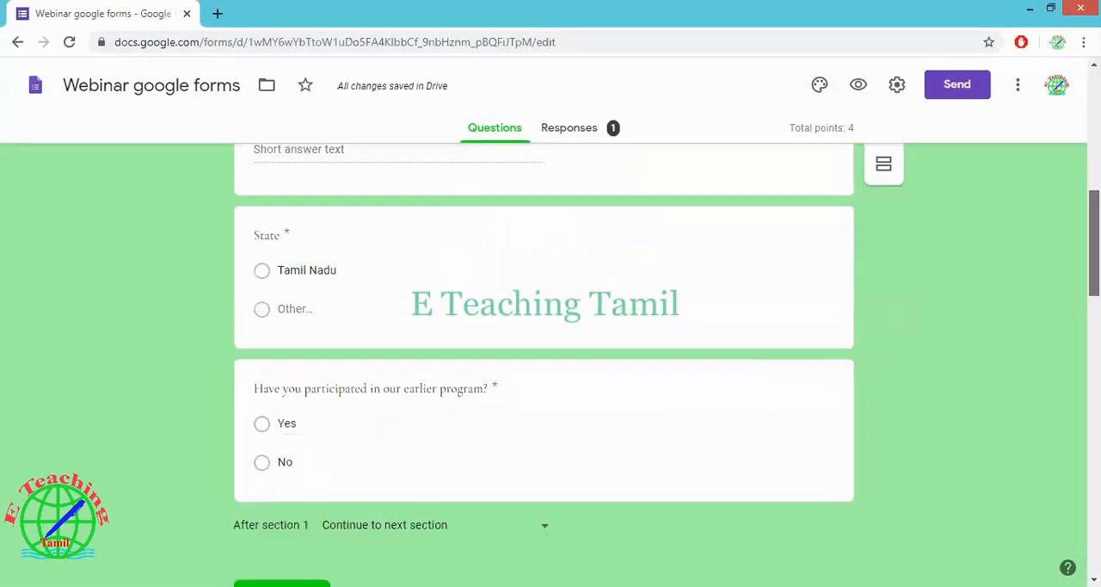
scroll(543, 361, down, 2)
scroll(544, 362, down, 3)
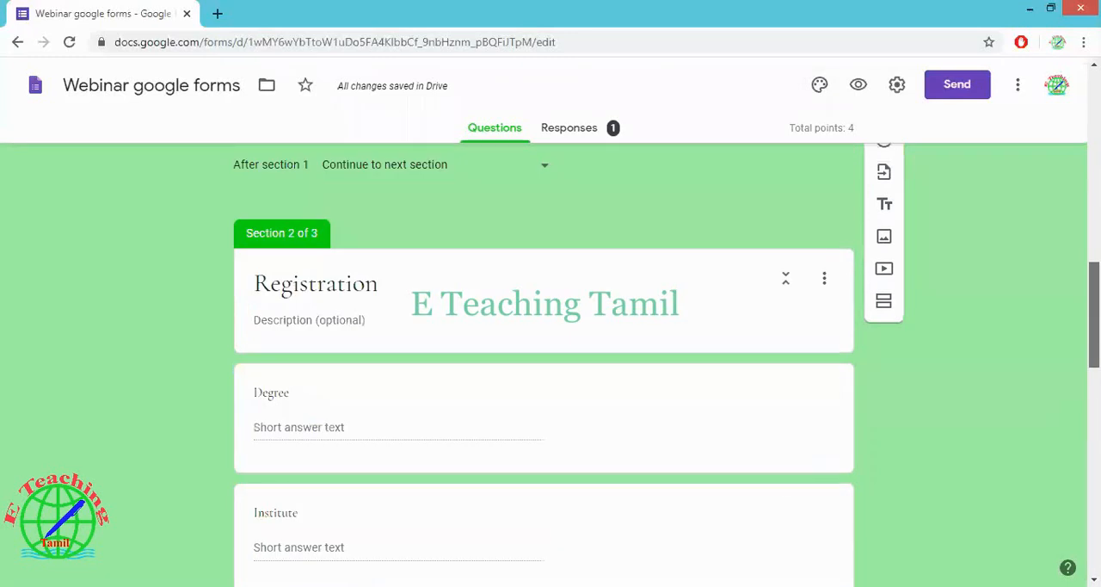
scroll(544, 361, down, 4)
scroll(543, 362, down, 6)
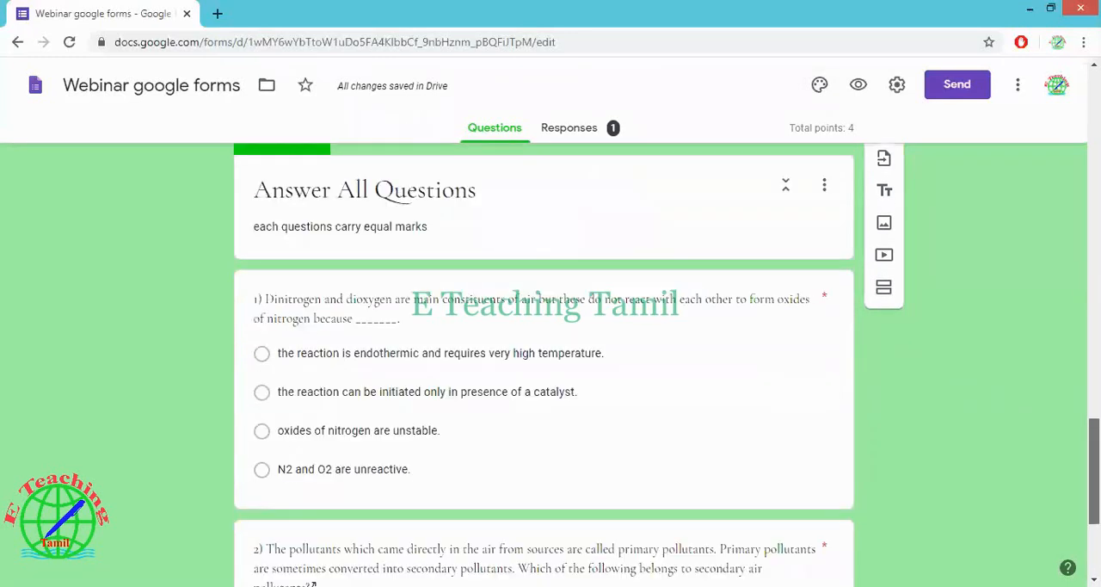
scroll(544, 361, down, 3)
scroll(543, 362, down, 1)
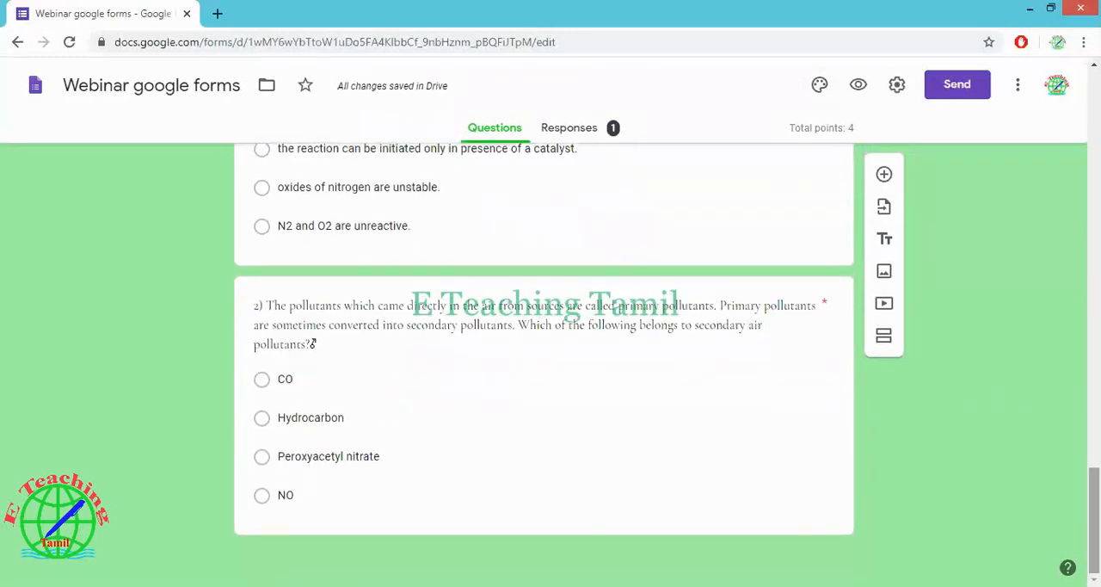
scroll(724, 352, up, 3)
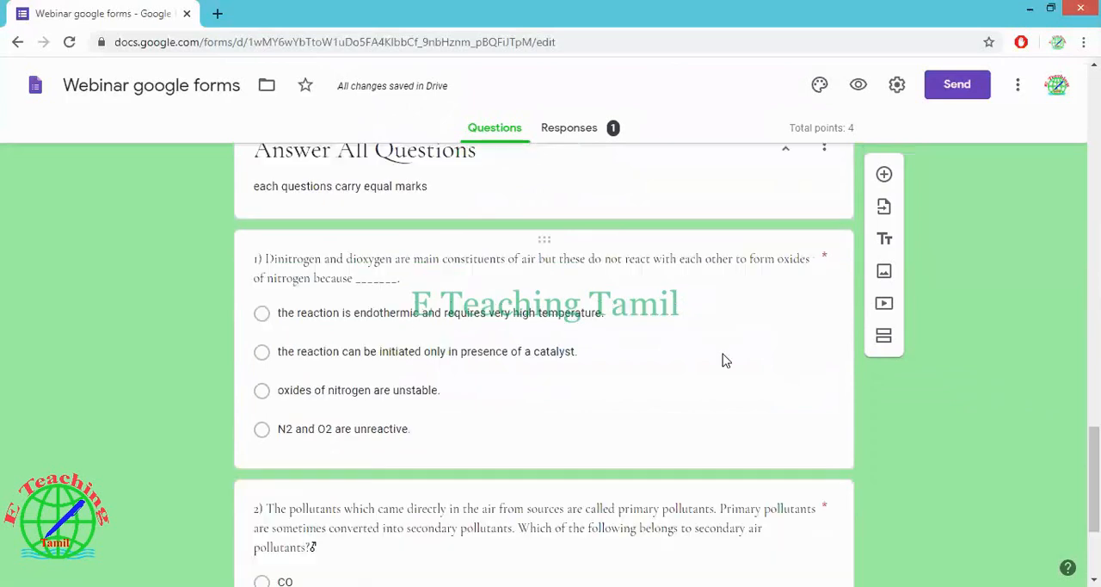
click(834, 403)
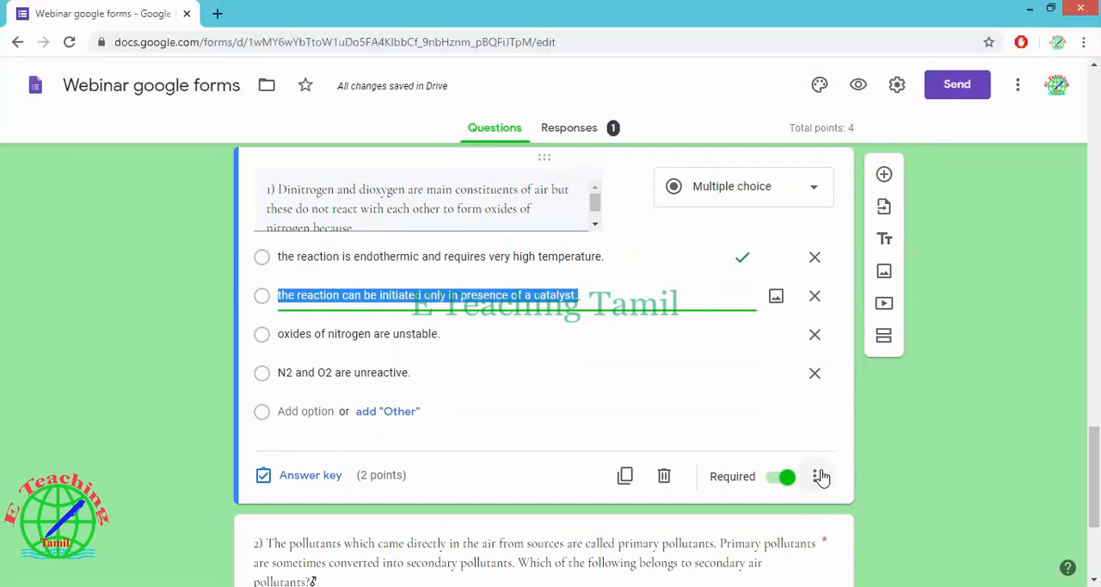
click(821, 477)
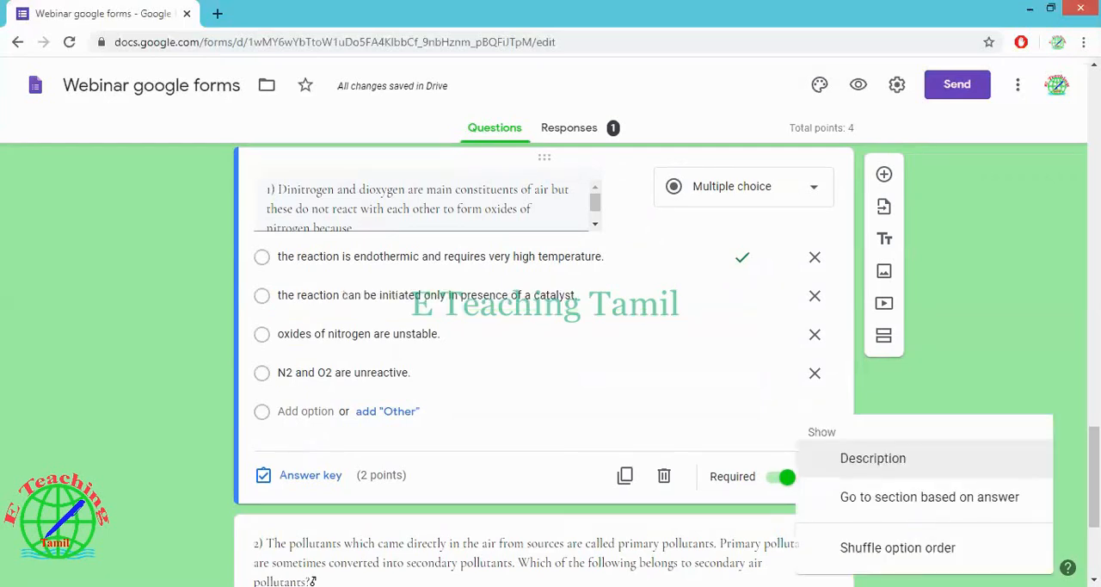
click(942, 548)
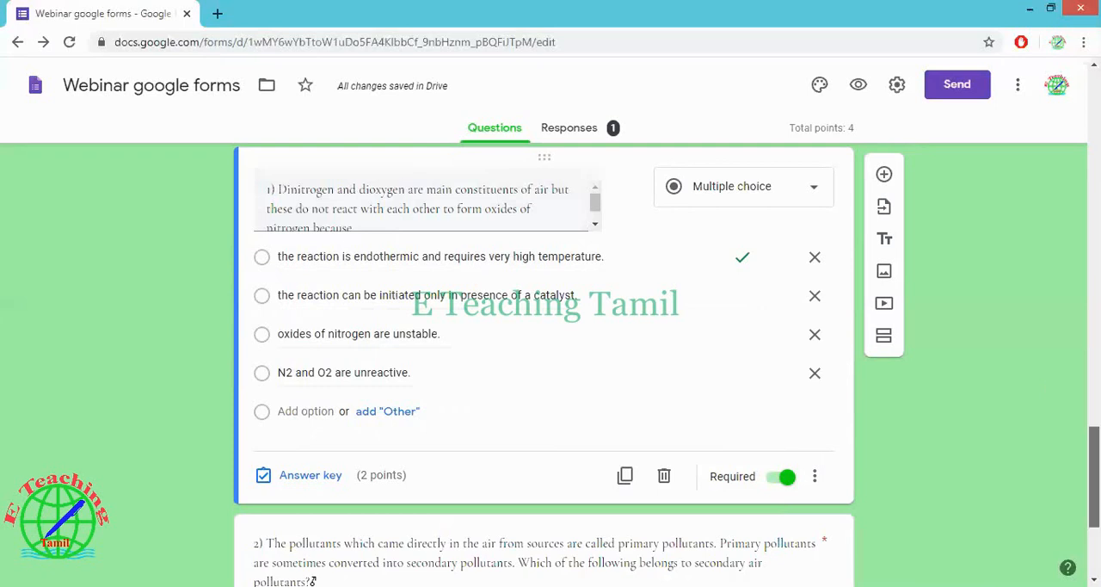
Turn on shuffled option order for question 2, about secondary air pollutants
scroll(1093, 474, up, 3)
scroll(1094, 430, up, 1)
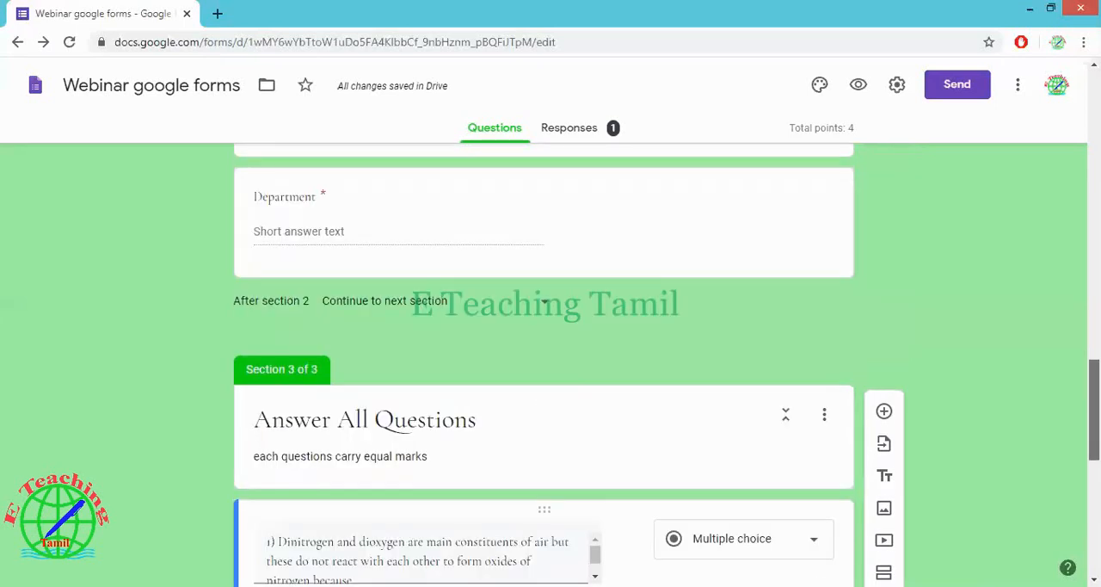
scroll(544, 362, down, 2)
drag(1093, 439, 1094, 443)
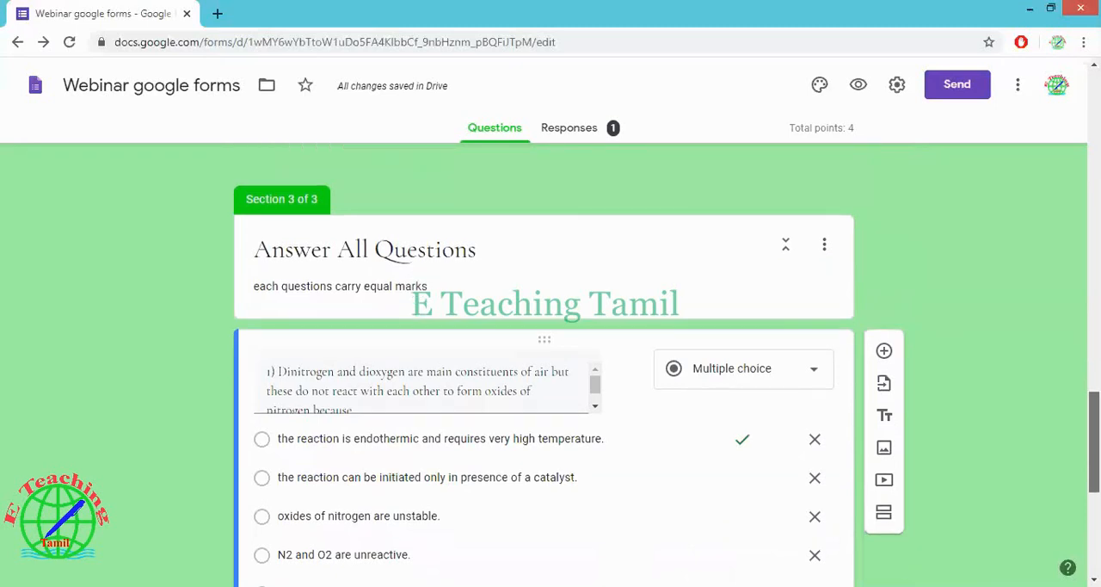
scroll(544, 314, down, 1)
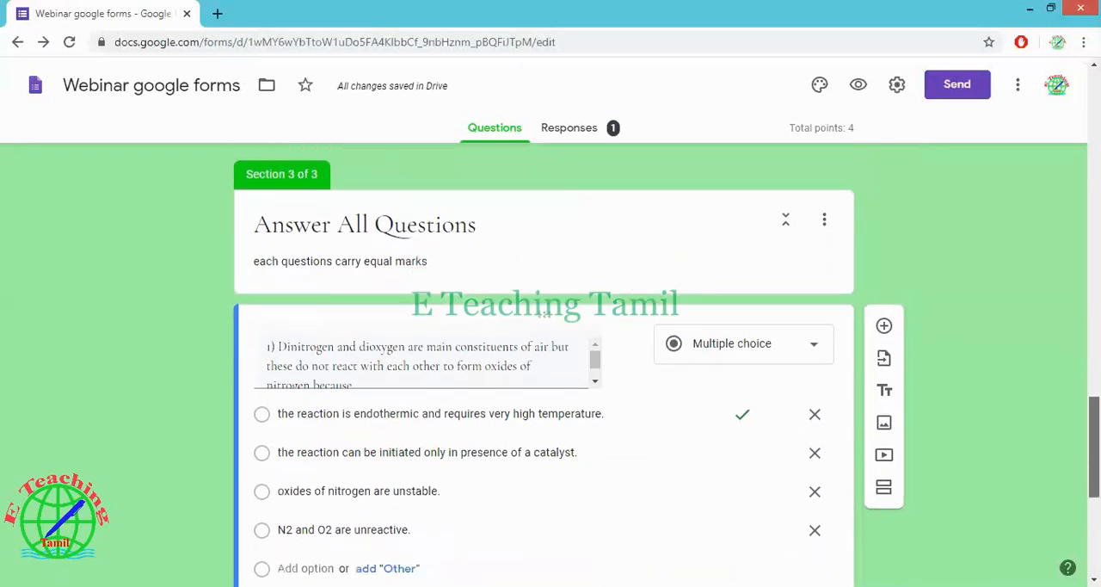
scroll(545, 314, down, 1)
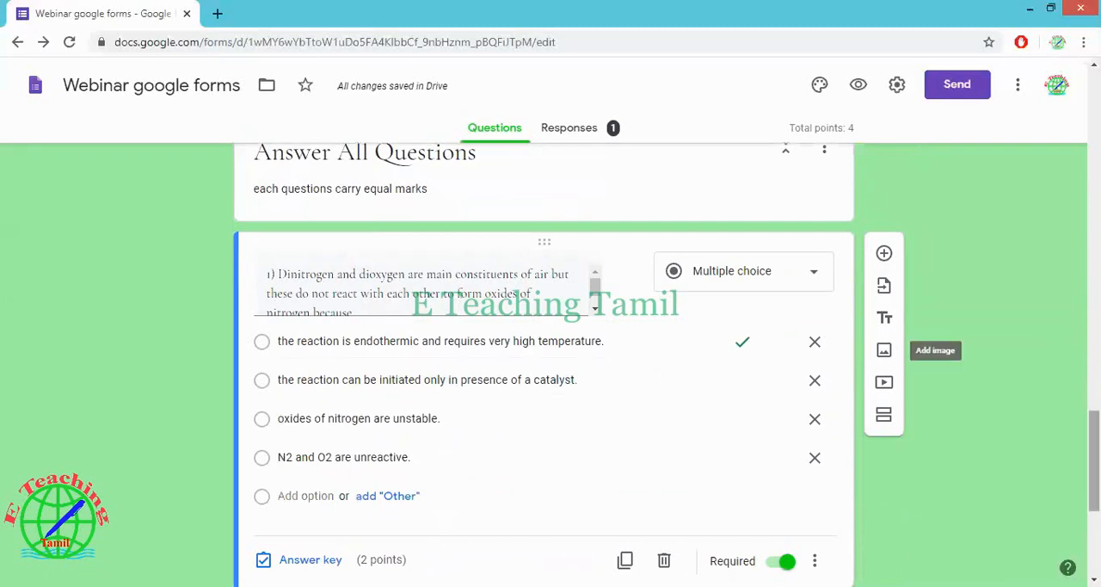
scroll(884, 350, down, 1)
scroll(720, 483, down, 2)
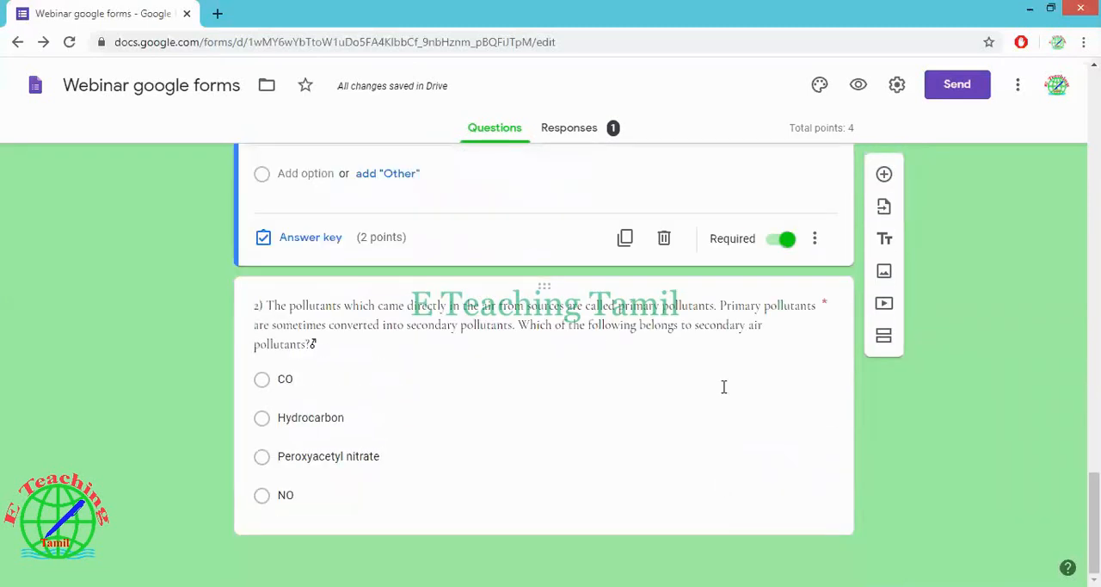
click(818, 514)
click(817, 509)
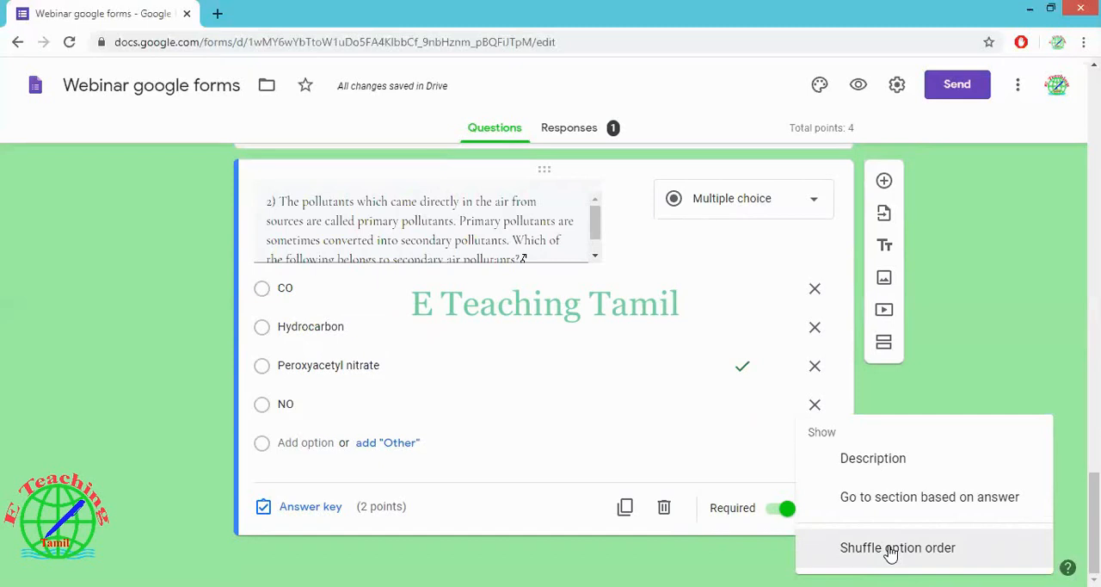
click(890, 554)
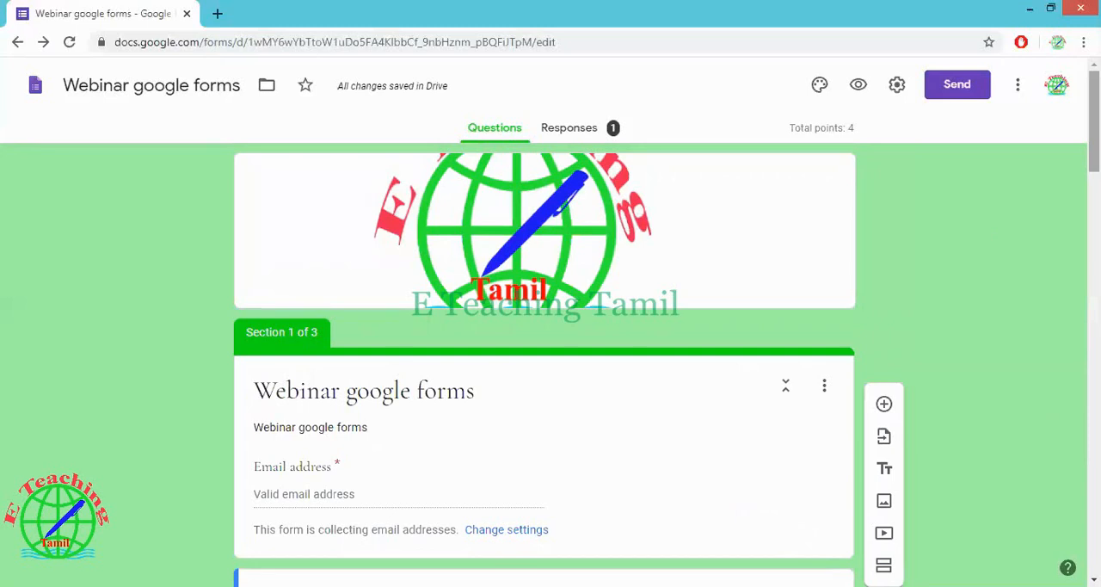
Search the add-ons marketplace for Certify'em and open its details page
click(590, 129)
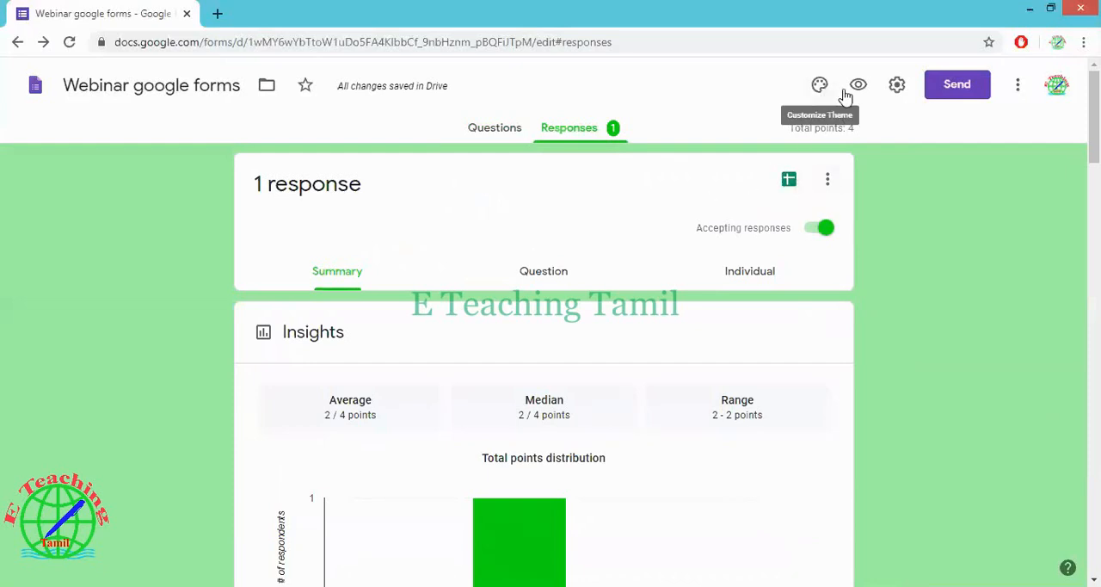
click(1021, 85)
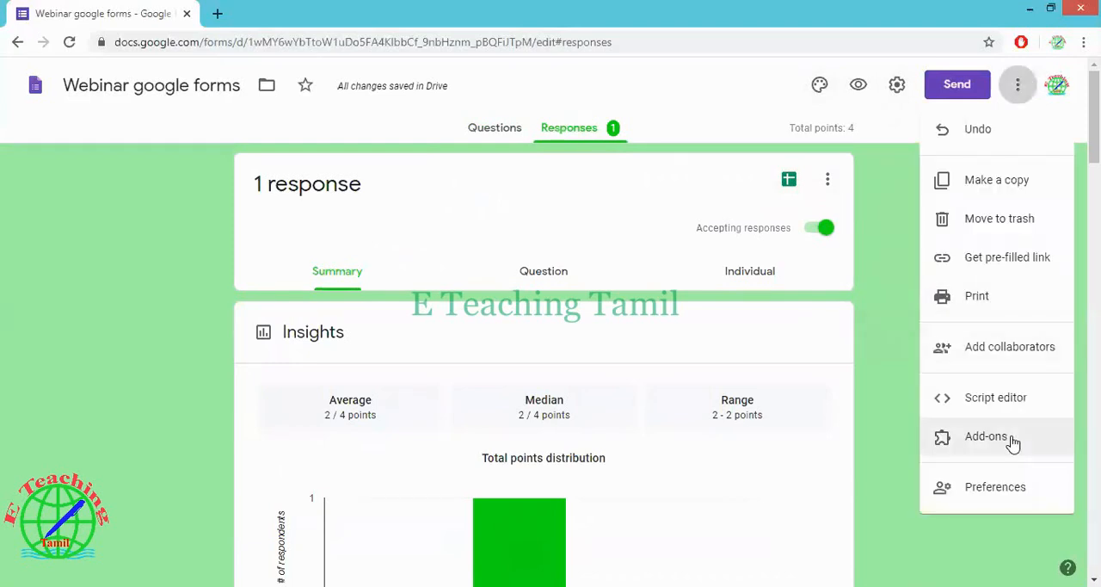
click(1012, 439)
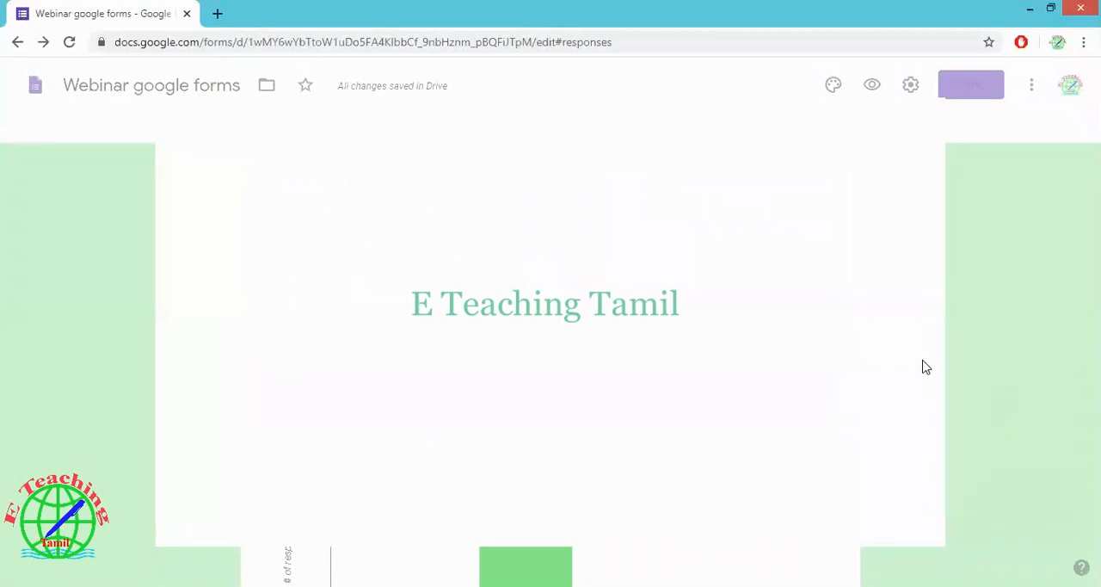
click(590, 125)
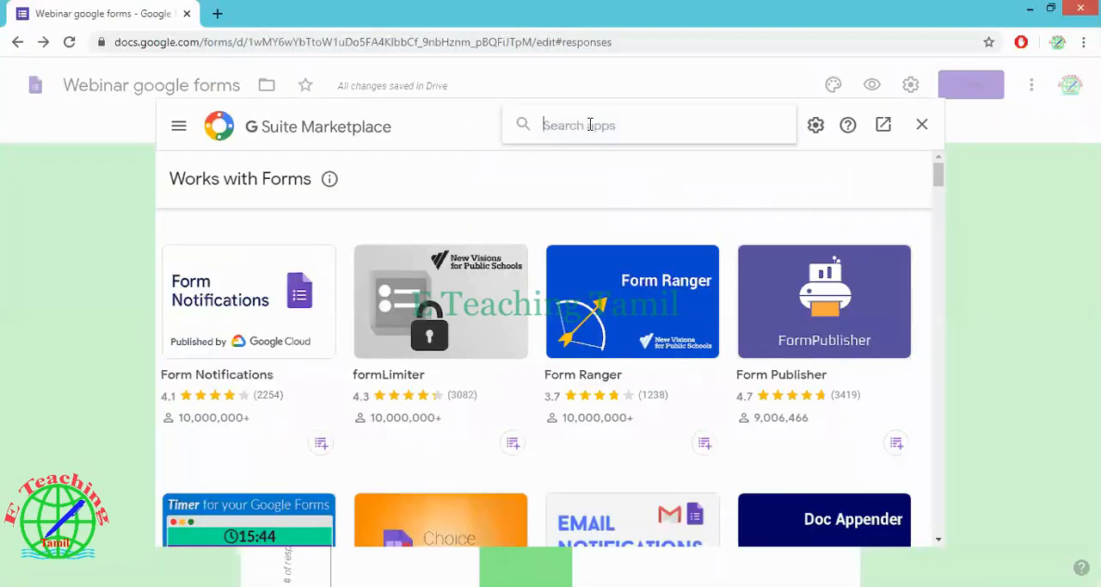
text(cert)
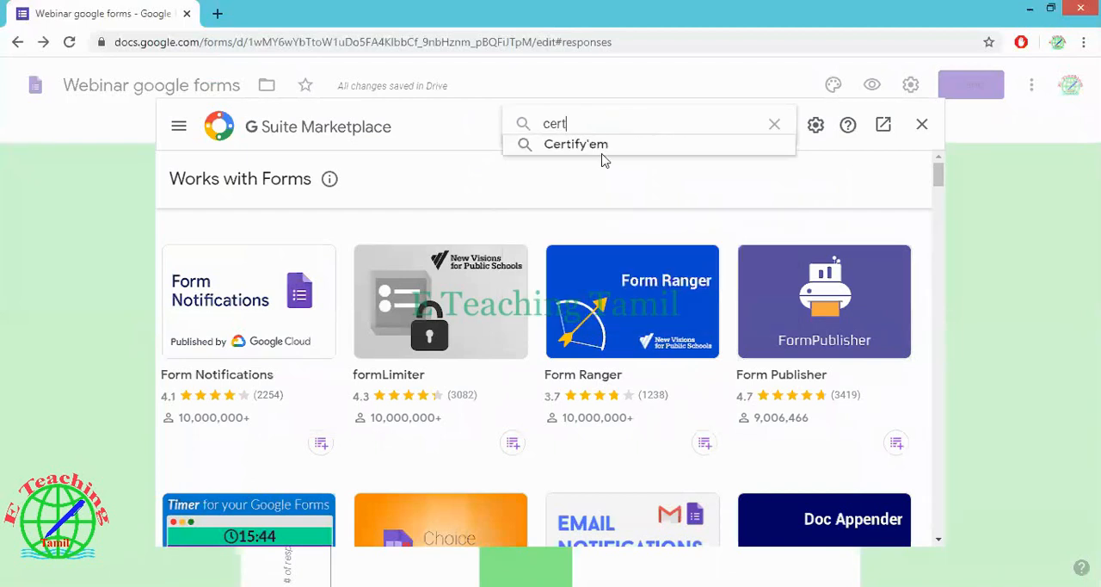
click(605, 148)
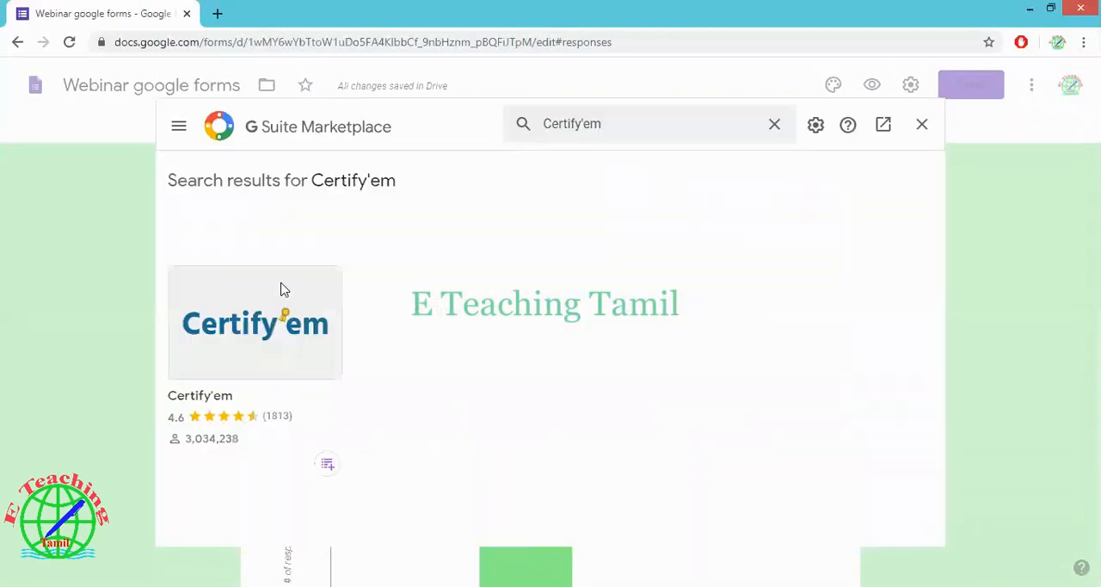
click(284, 290)
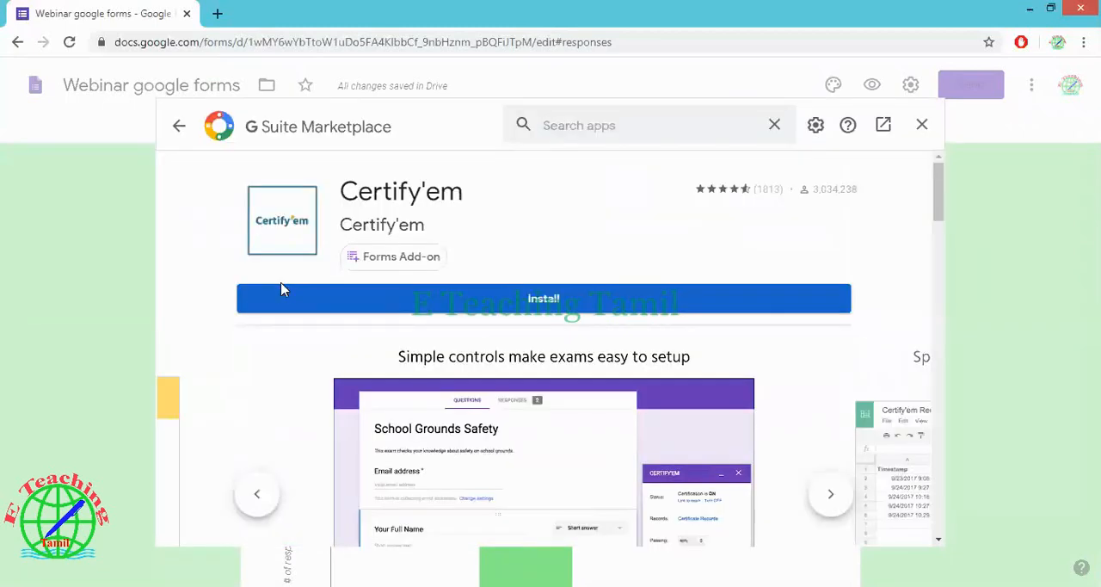
Install the Certify'em add-on with the permissions it needs, and close the marketplace
click(444, 299)
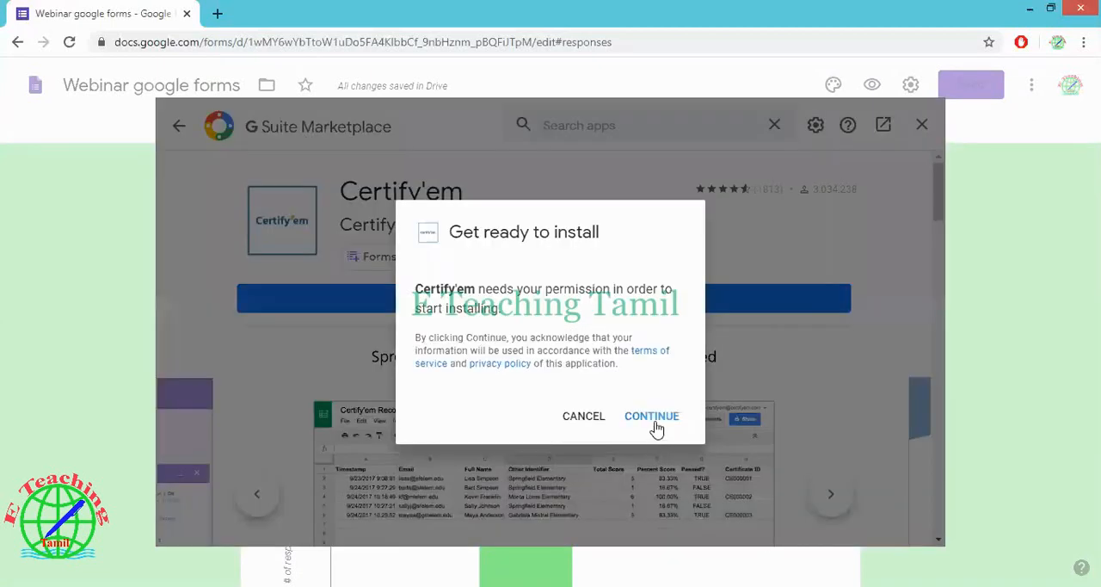
click(657, 428)
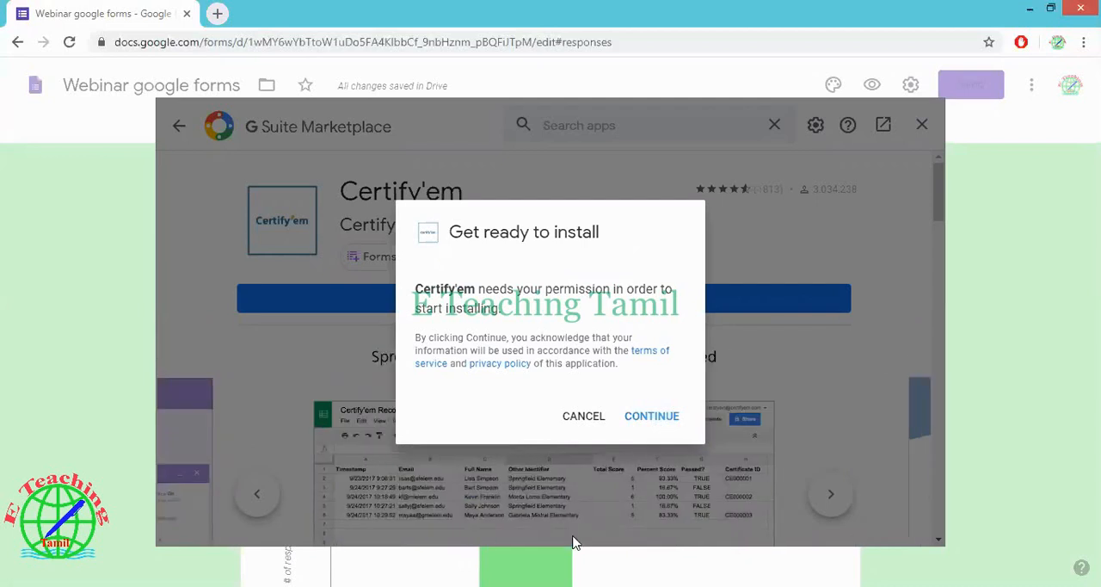
click(651, 415)
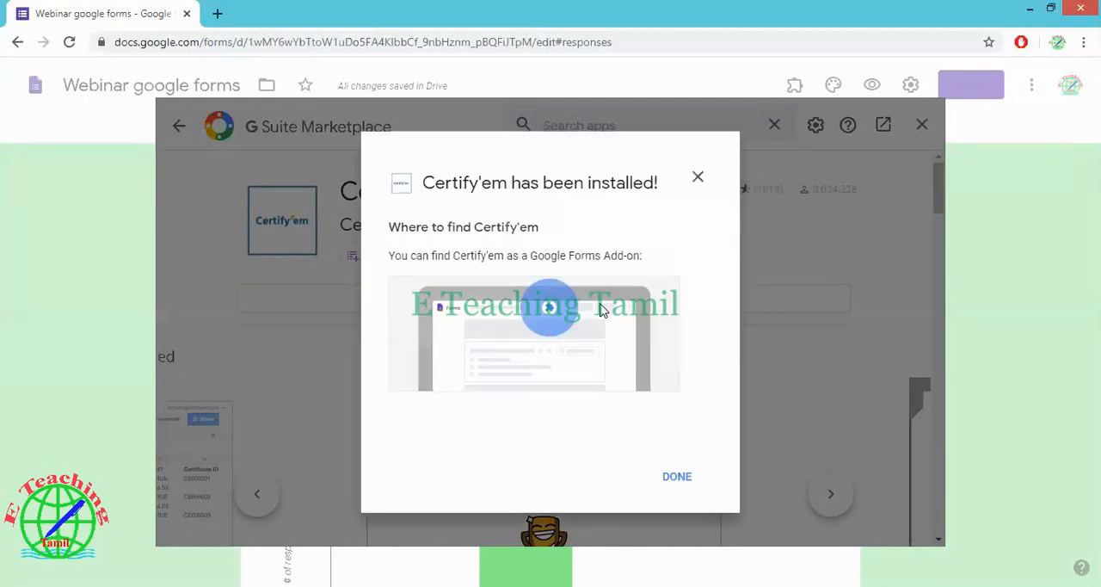
click(685, 480)
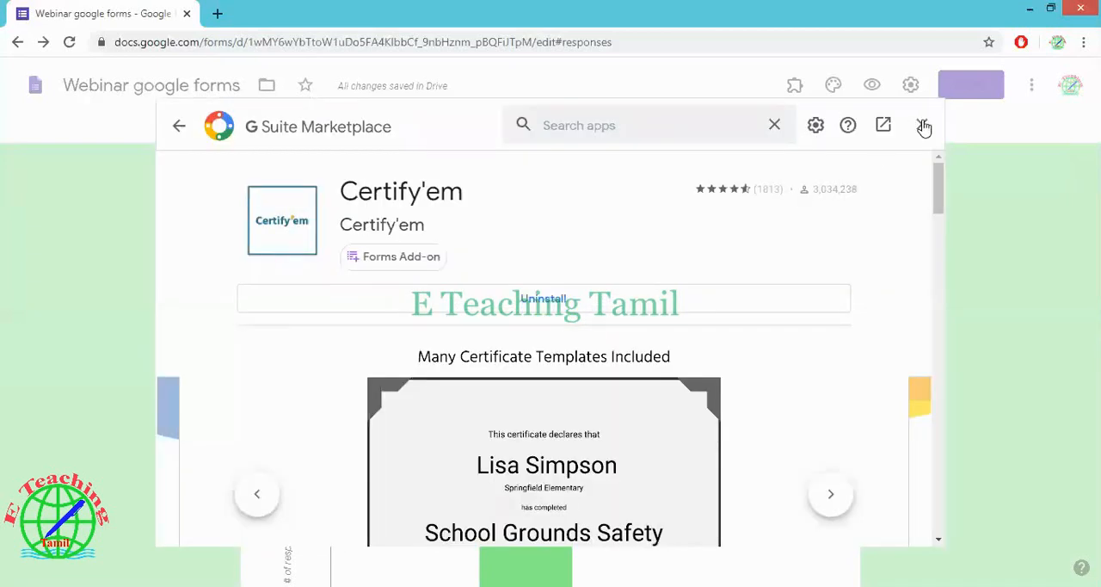
click(924, 128)
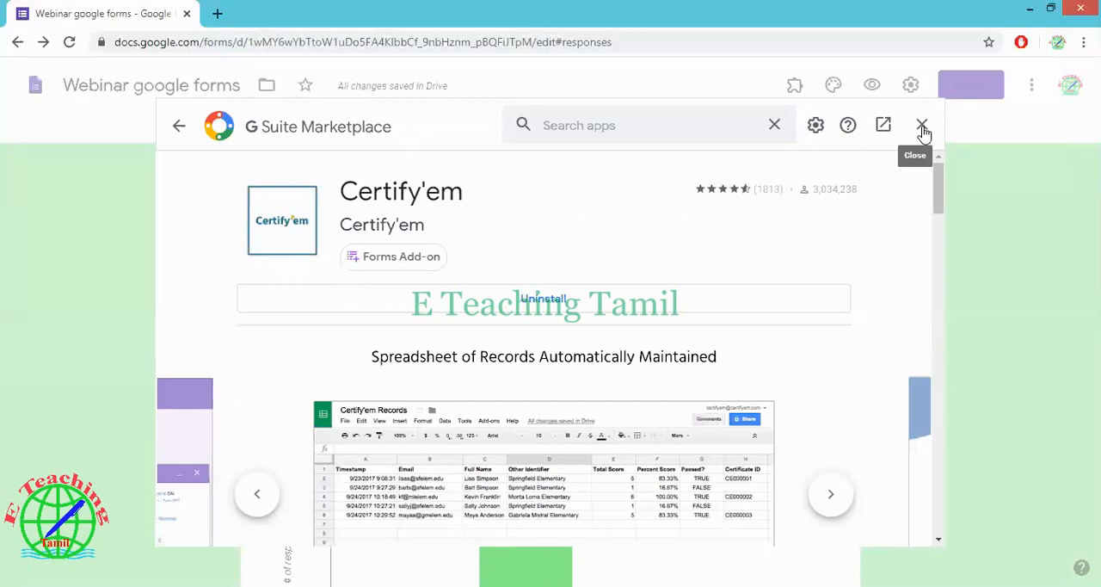
click(923, 129)
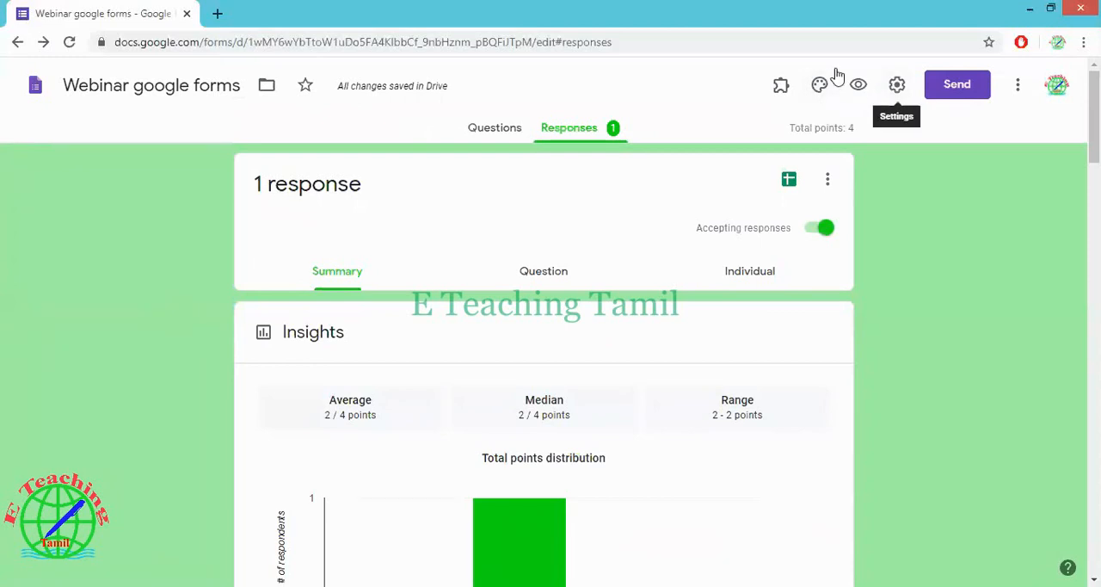
Show the Certify'em controls with its terms confirmed, and set the passing score to 50%
click(780, 87)
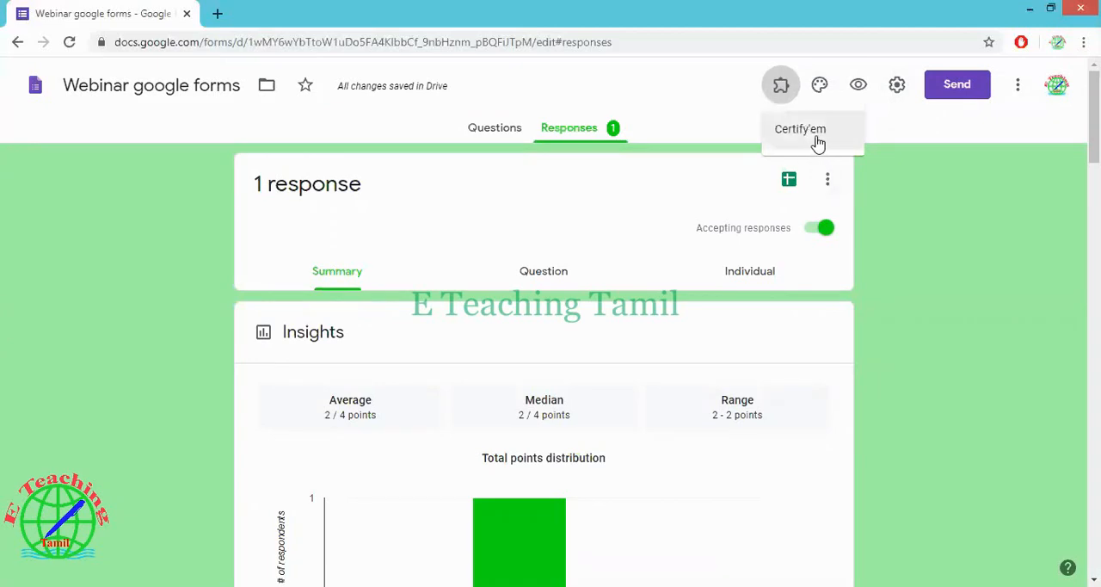
click(817, 142)
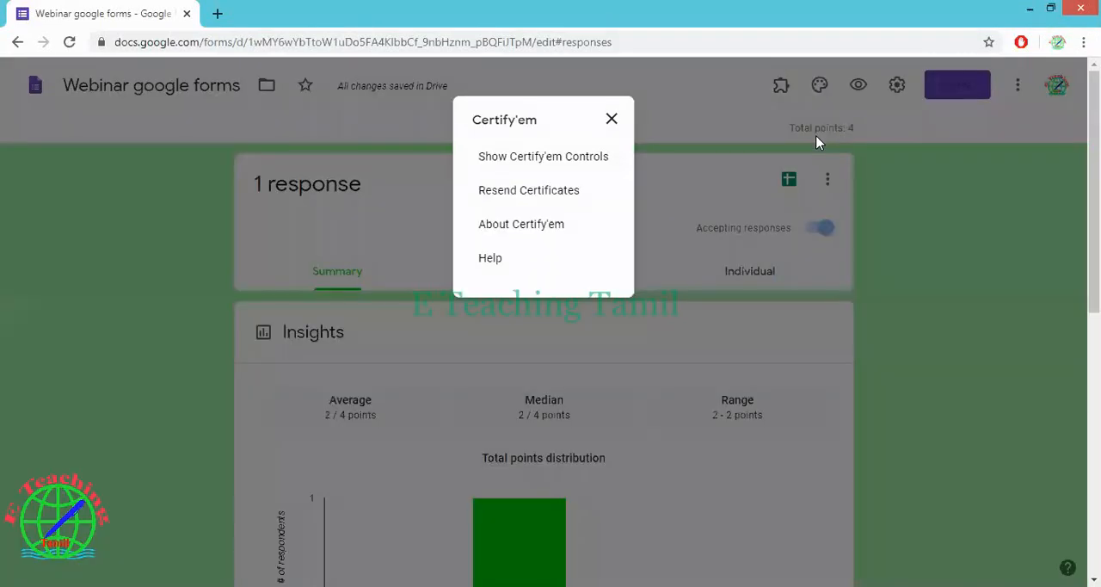
click(554, 159)
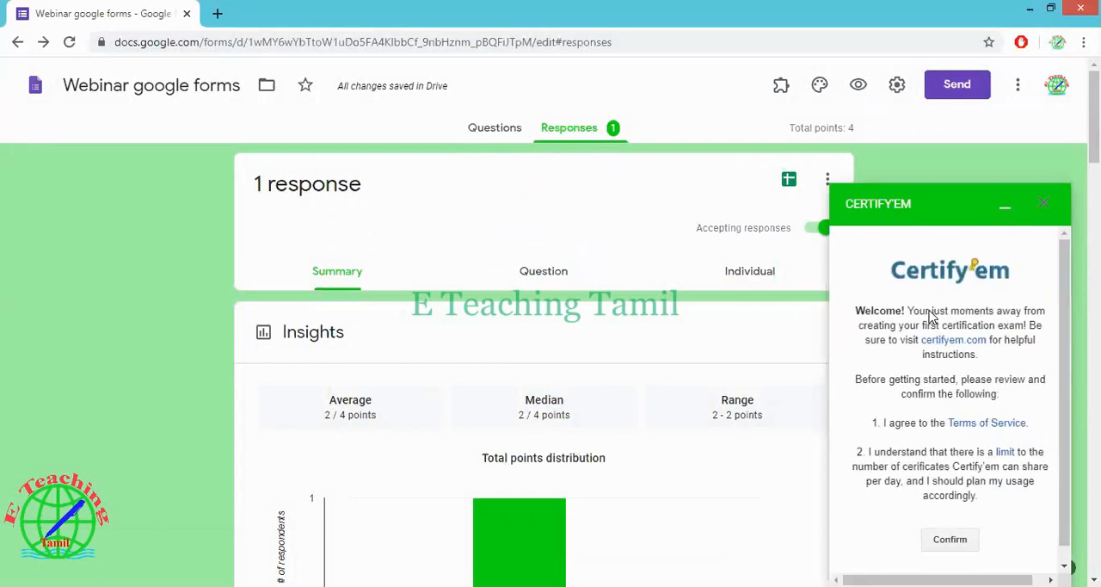
click(950, 541)
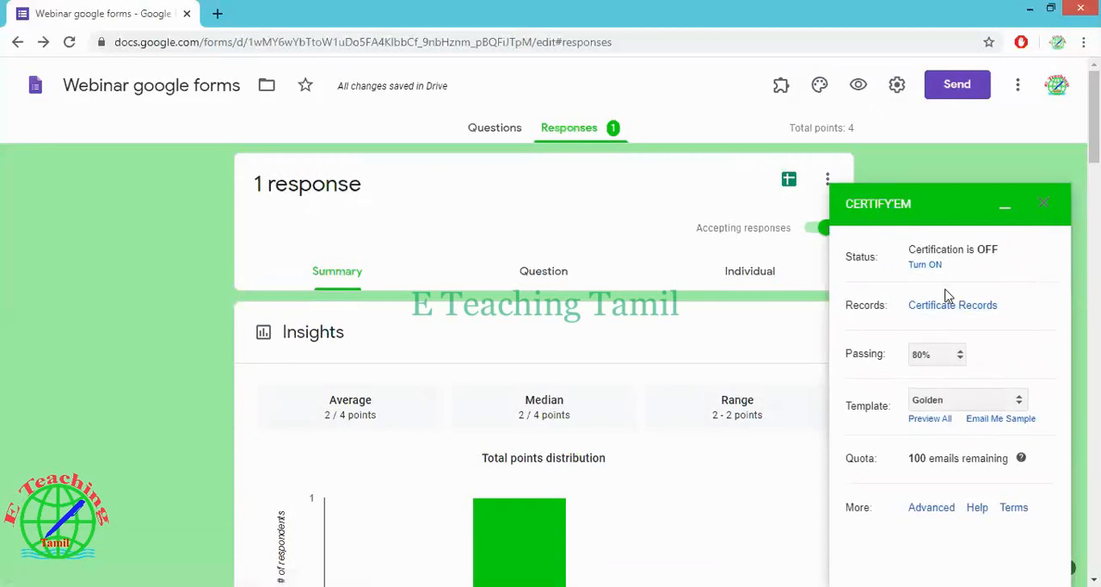
click(945, 355)
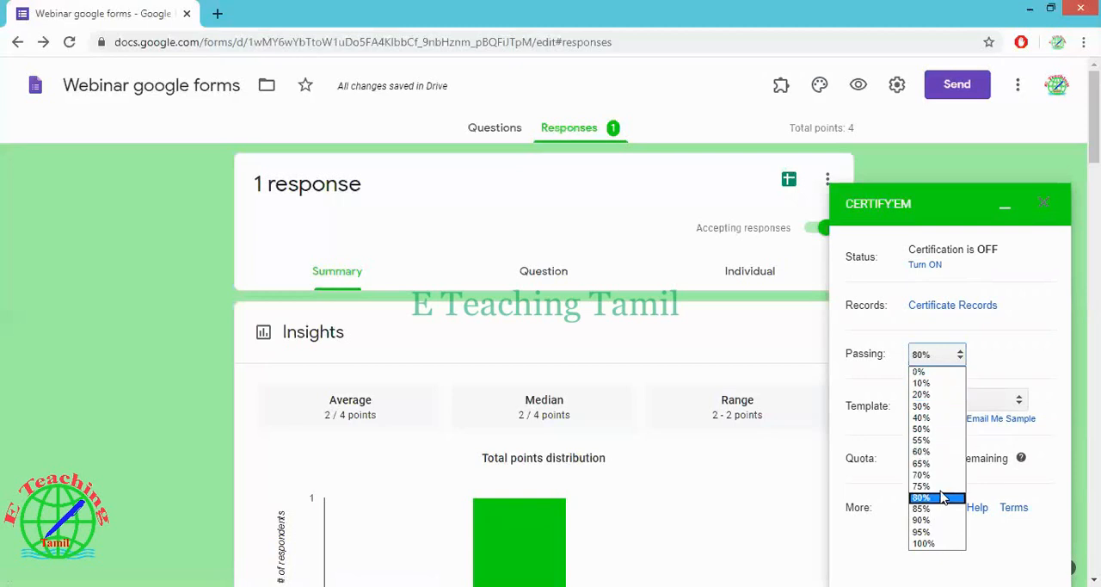
click(936, 429)
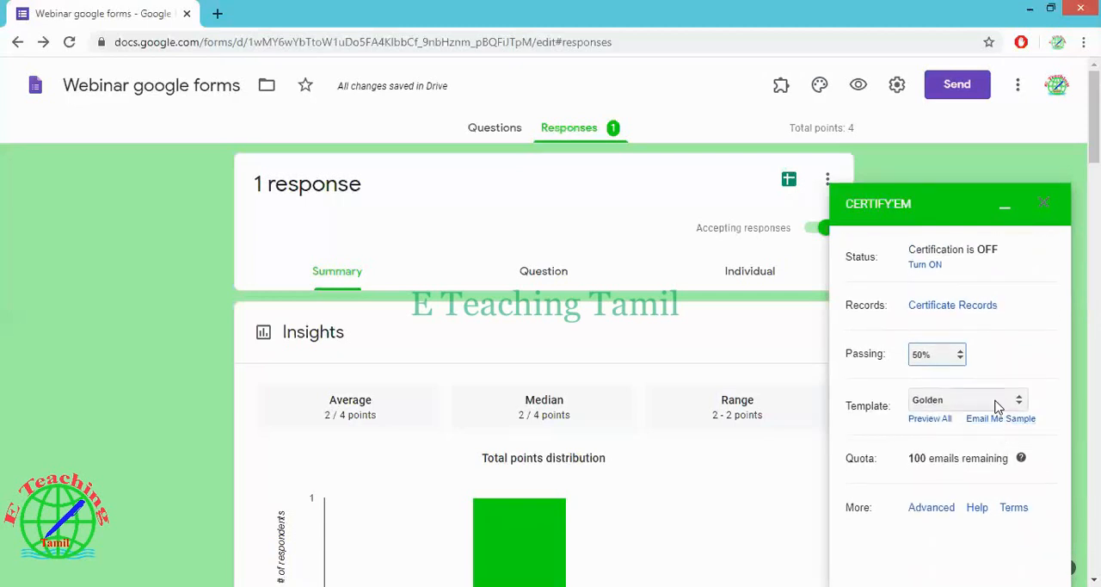
click(998, 404)
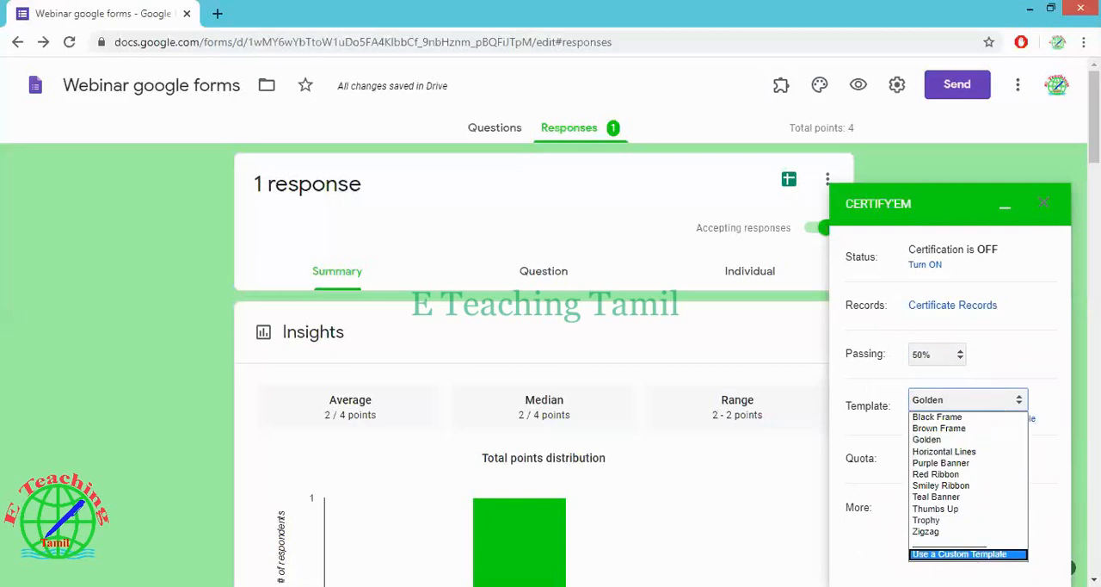
click(1001, 555)
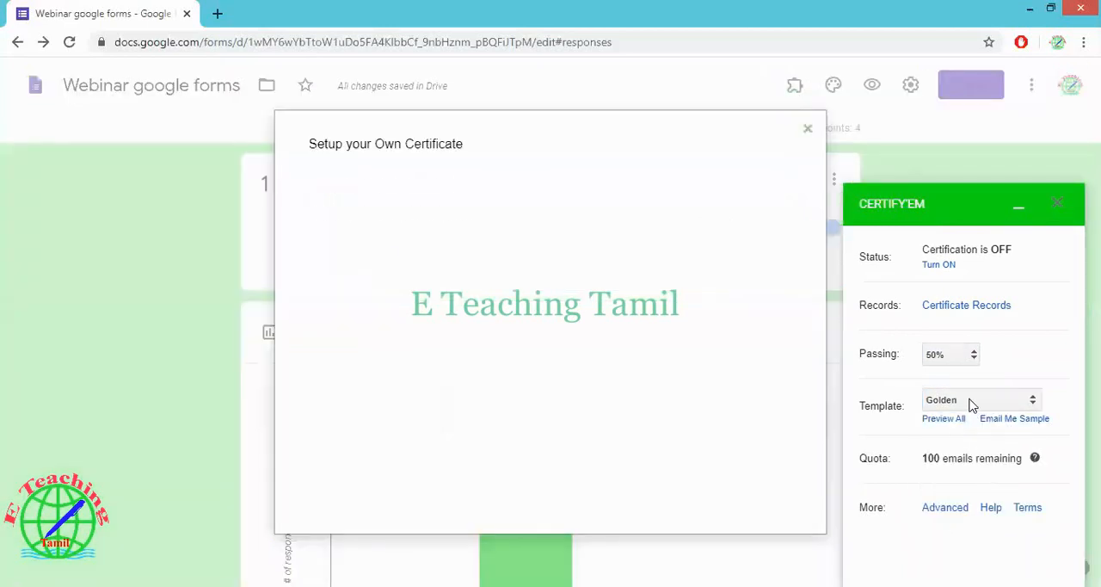
click(808, 129)
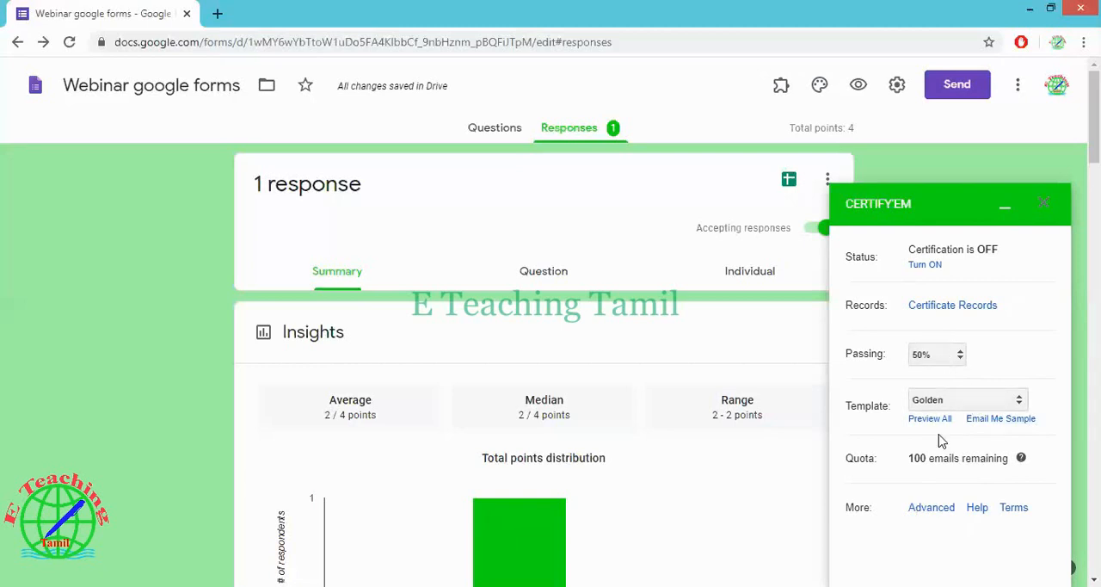
In Certify'em's advanced options, set the message shown upon submission to "Thank you for your participation"
click(938, 511)
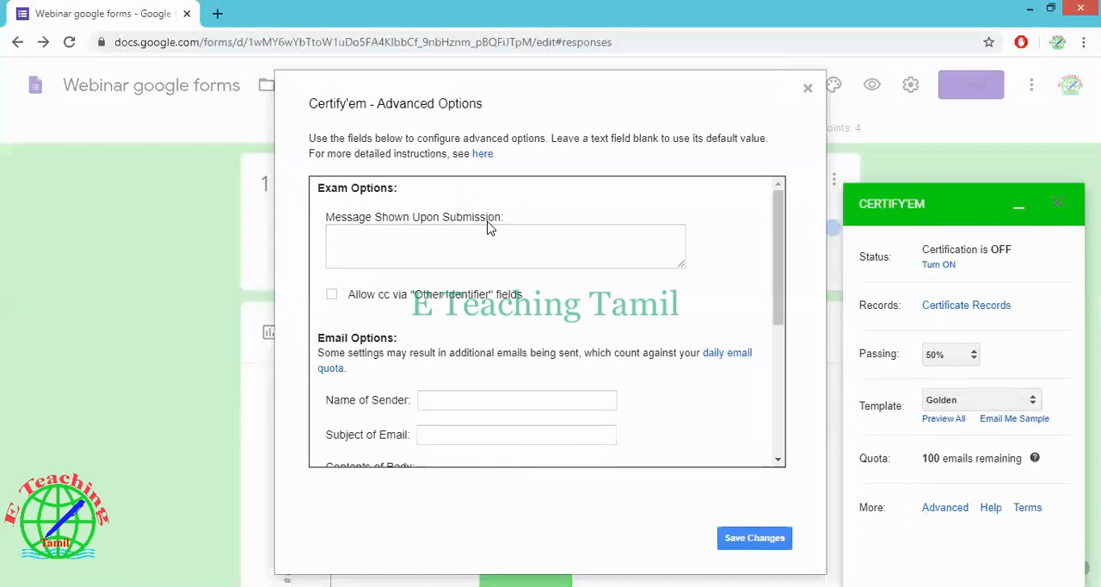
click(495, 238)
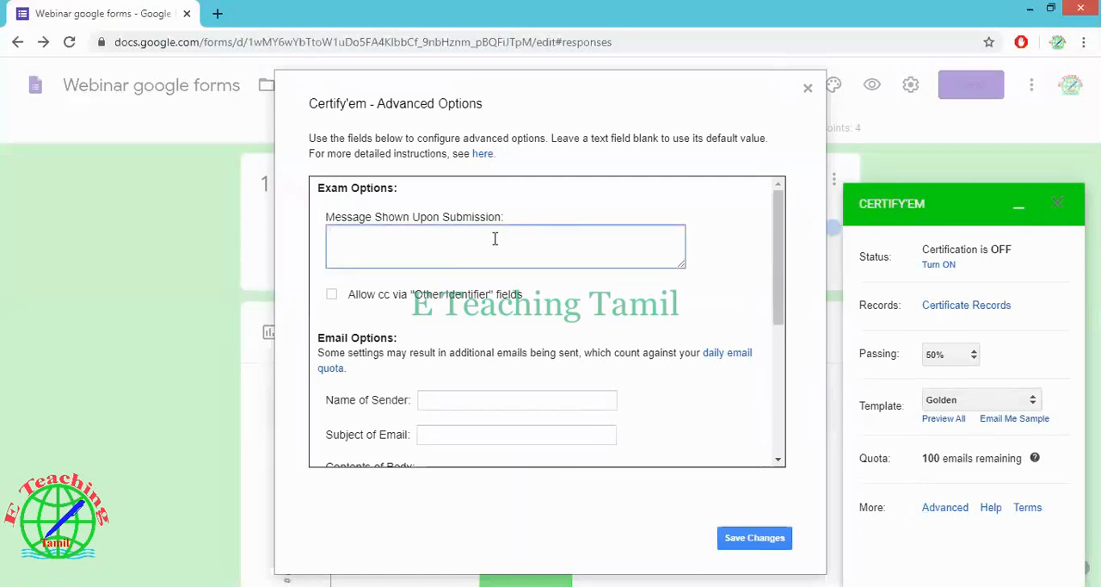
text(Thank you for your participation)
Set the certificate email's sender name to "E Teacher" and its subject to "Quiz"
click(489, 401)
text(E )
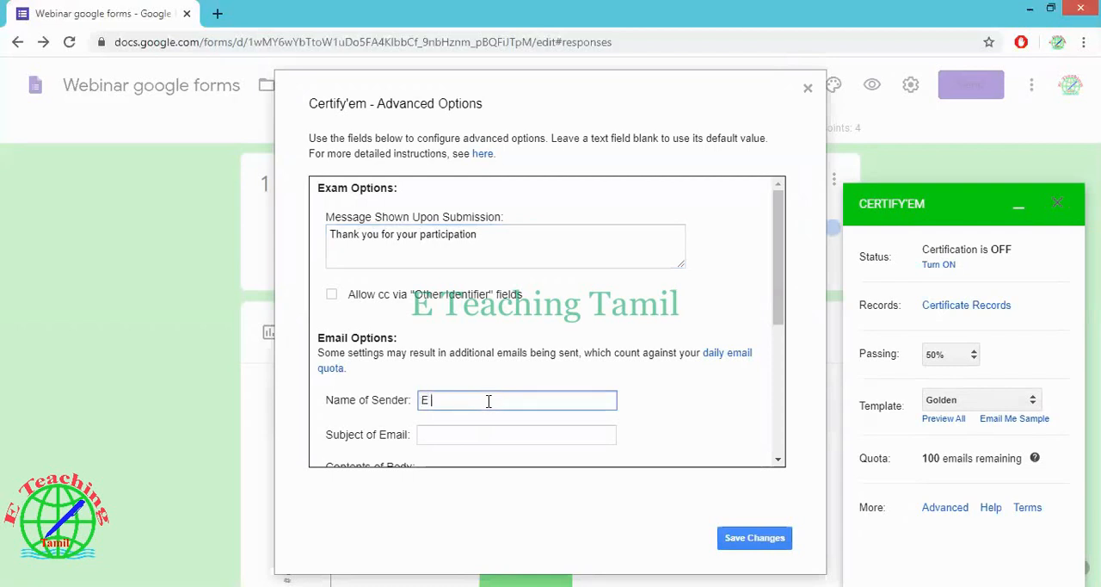
text(Teacher)
drag(488, 401, 405, 394)
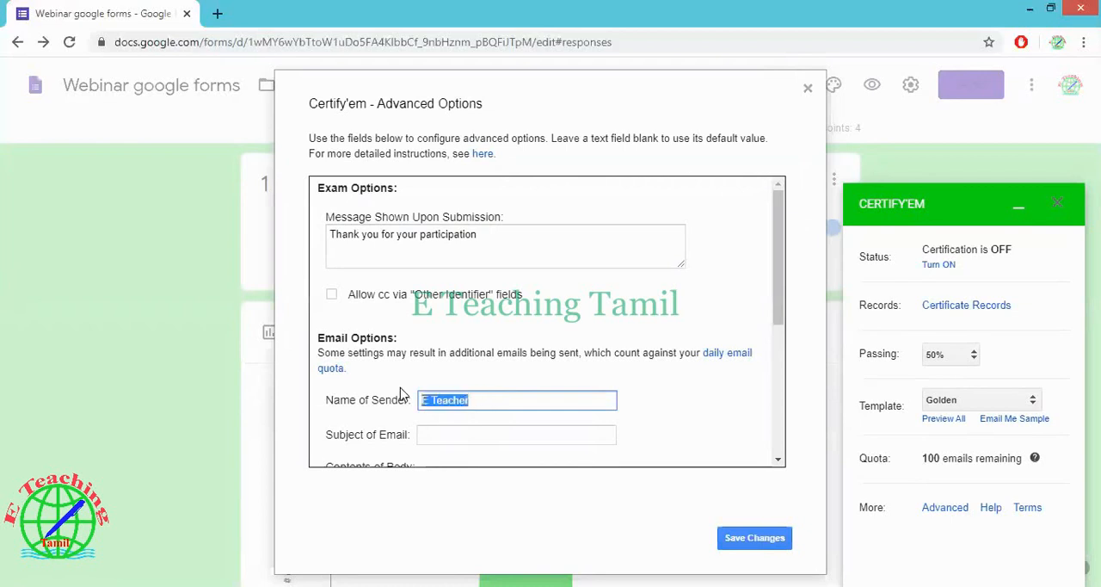
click(490, 433)
text(Quiz)
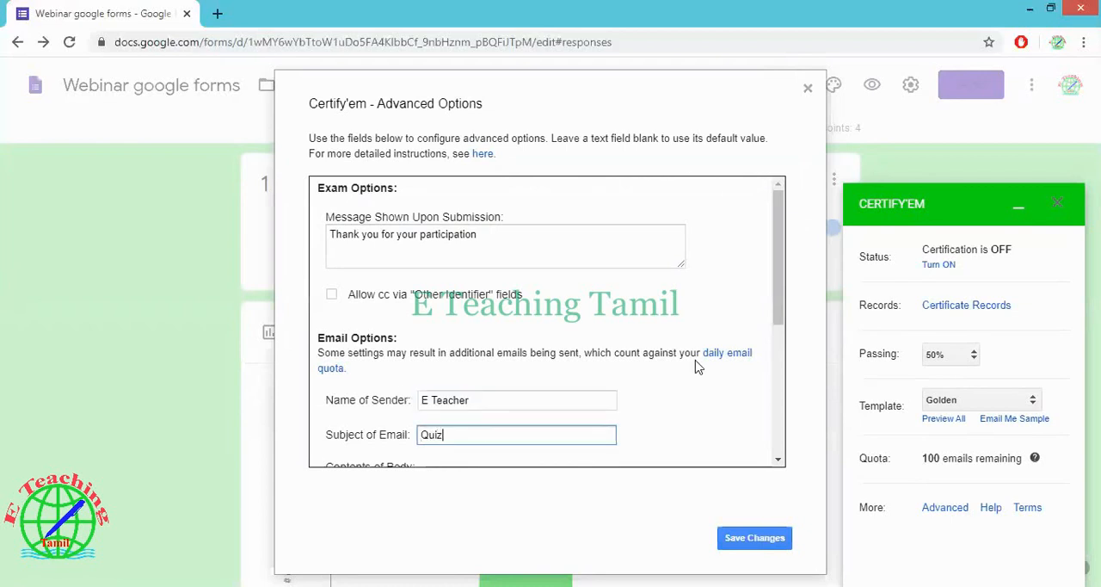
Begin the certificate email's body with the line "Dear Participants," followed by a line break
drag(778, 325, 777, 401)
click(617, 356)
text(D)
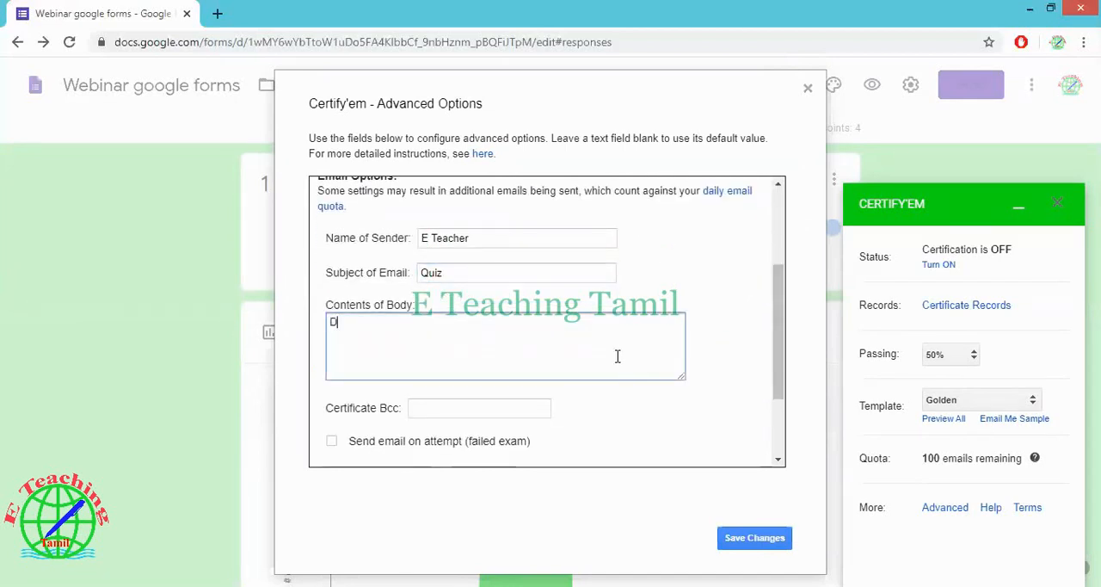
text(ear Participants)
text(,)
key(Return)
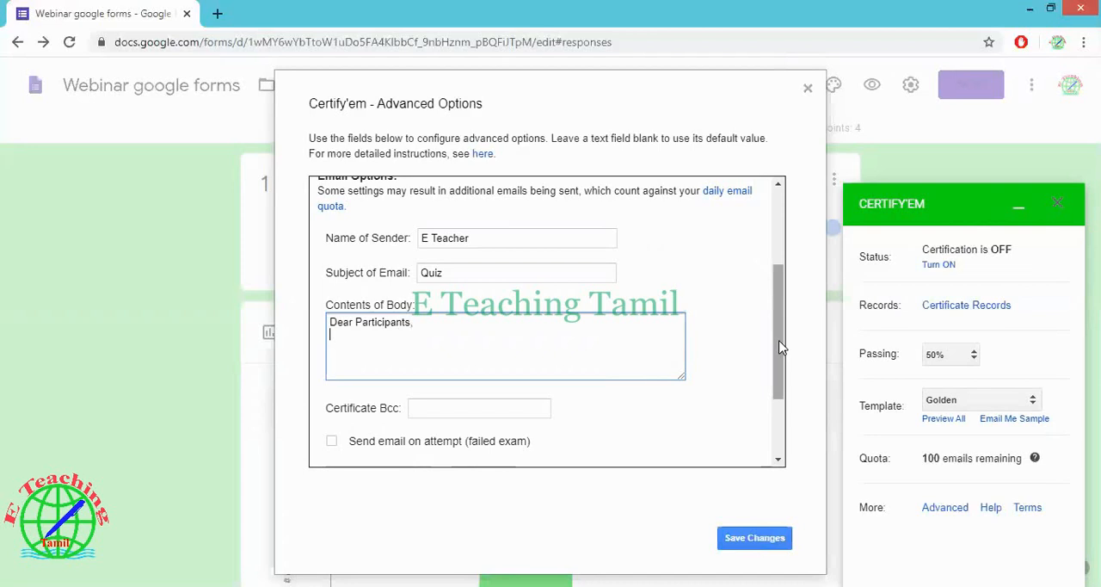
Keep PDF as the certificate's send format and share it via Google Drive (no email sent)
drag(779, 346, 780, 418)
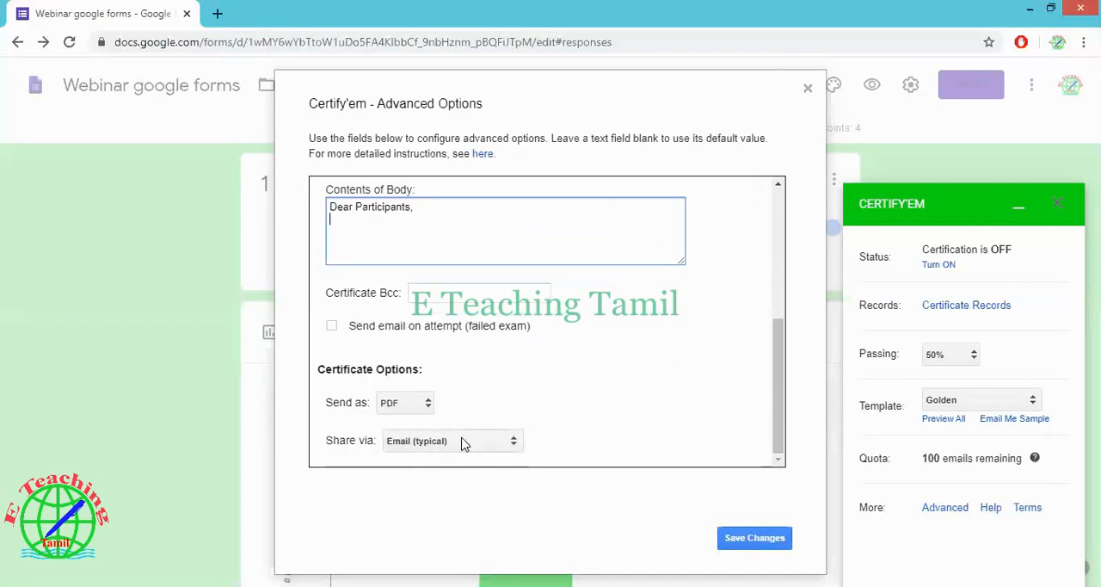
click(413, 401)
click(412, 402)
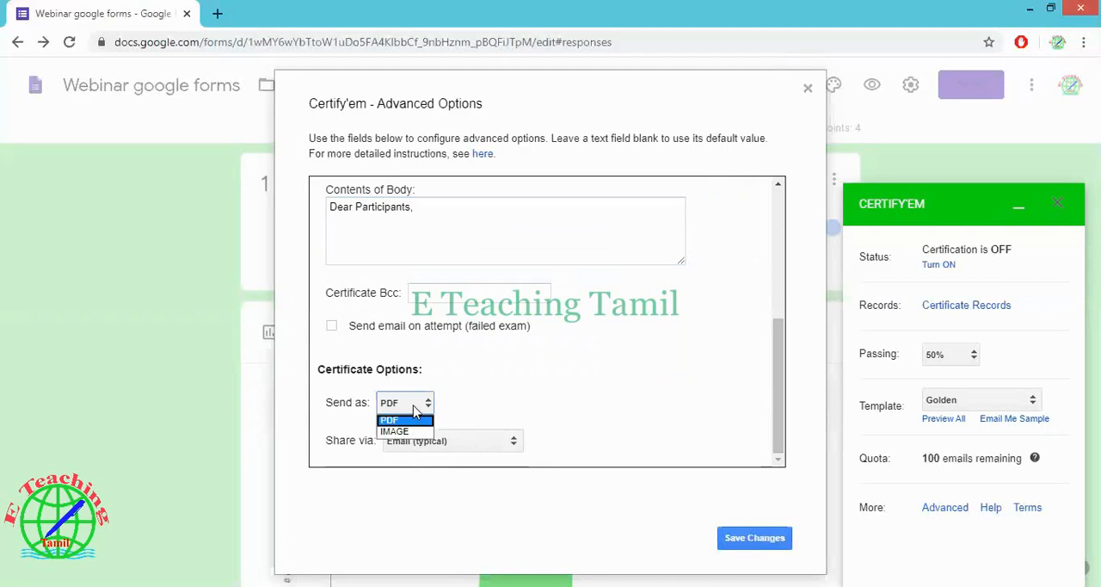
click(413, 413)
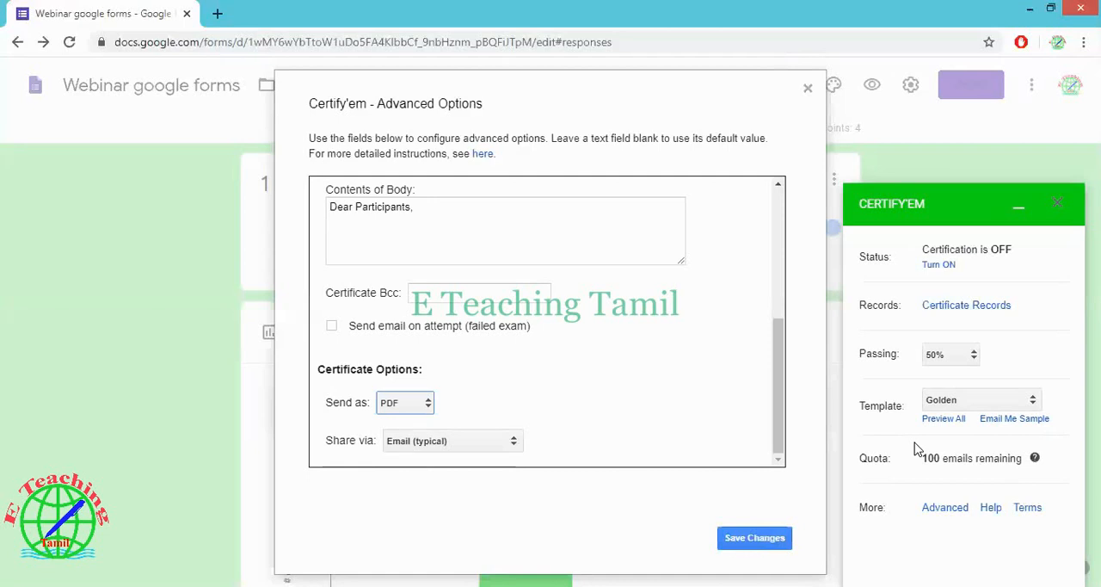
click(493, 442)
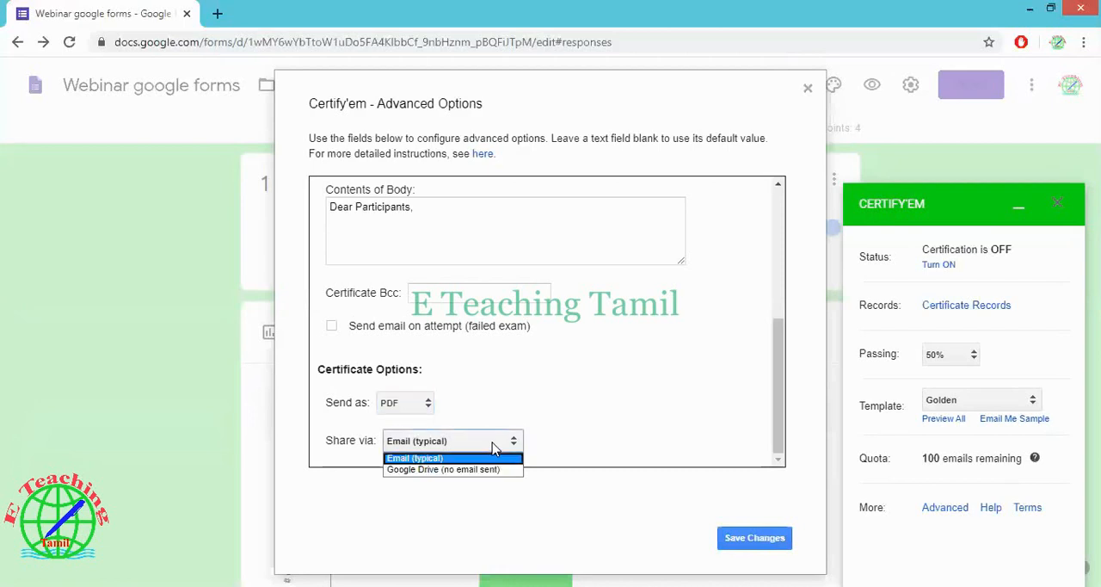
click(496, 469)
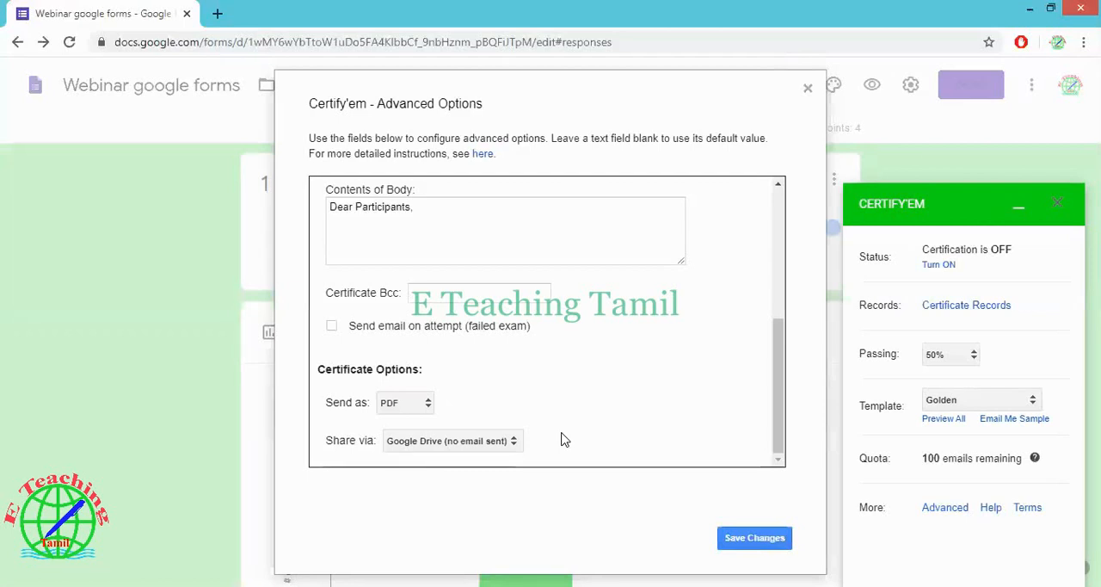
drag(773, 368, 817, 378)
drag(786, 351, 792, 437)
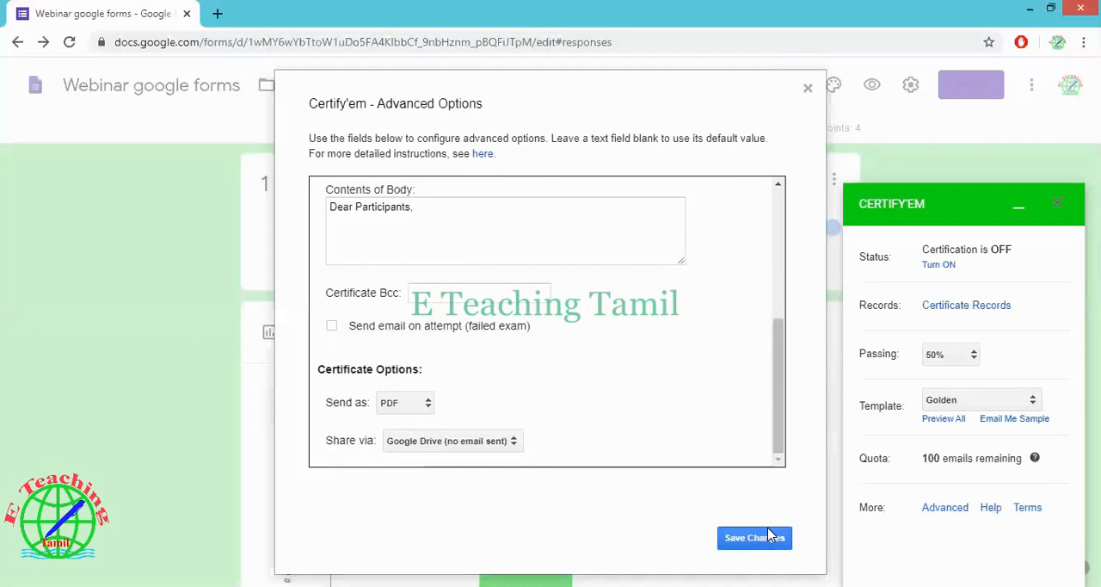
drag(786, 396, 811, 423)
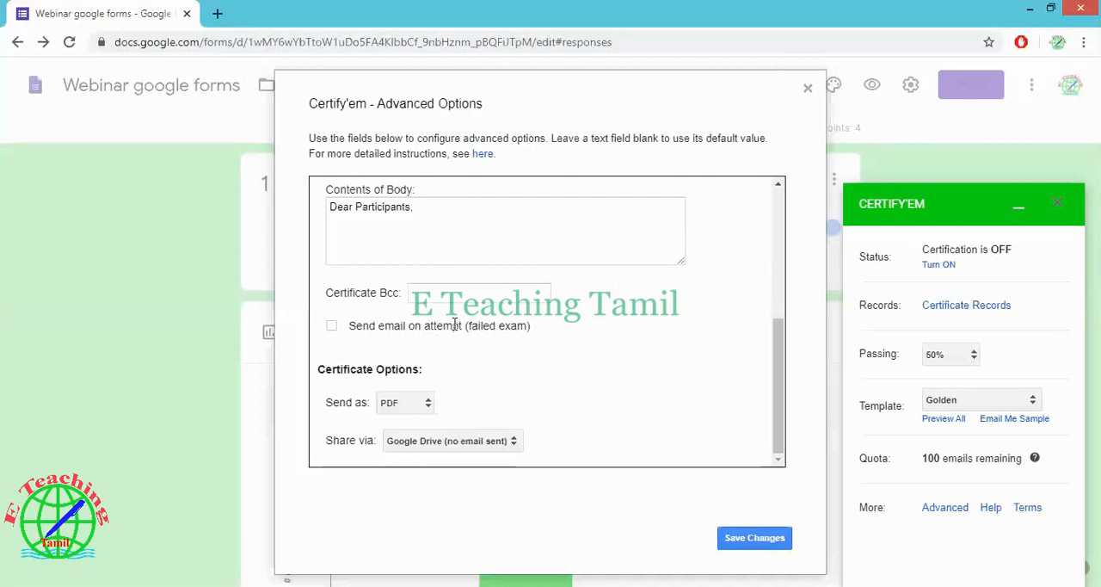
click(332, 326)
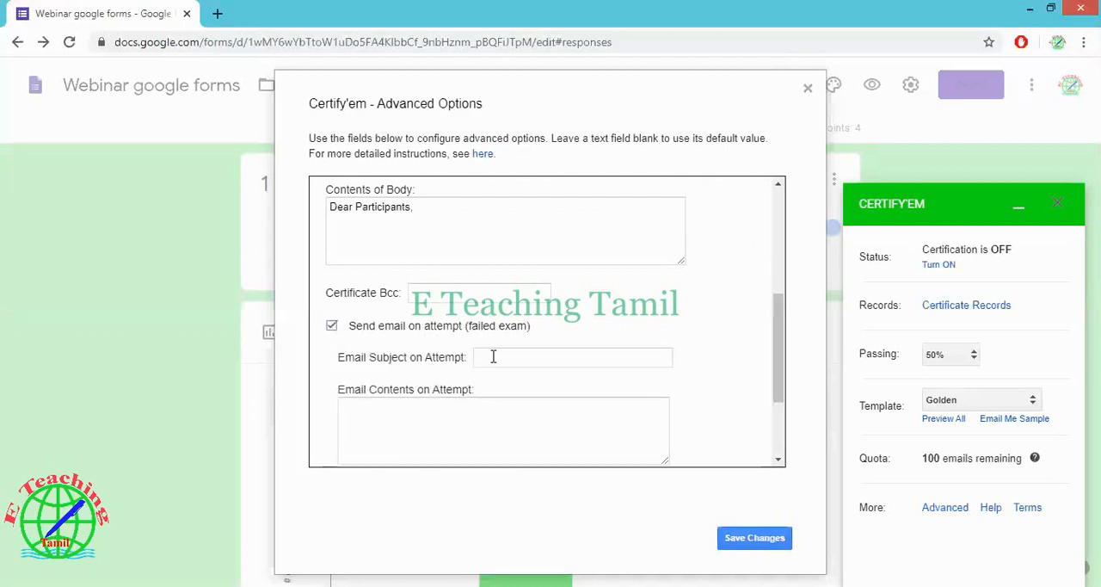
click(523, 353)
click(535, 421)
drag(785, 344, 755, 327)
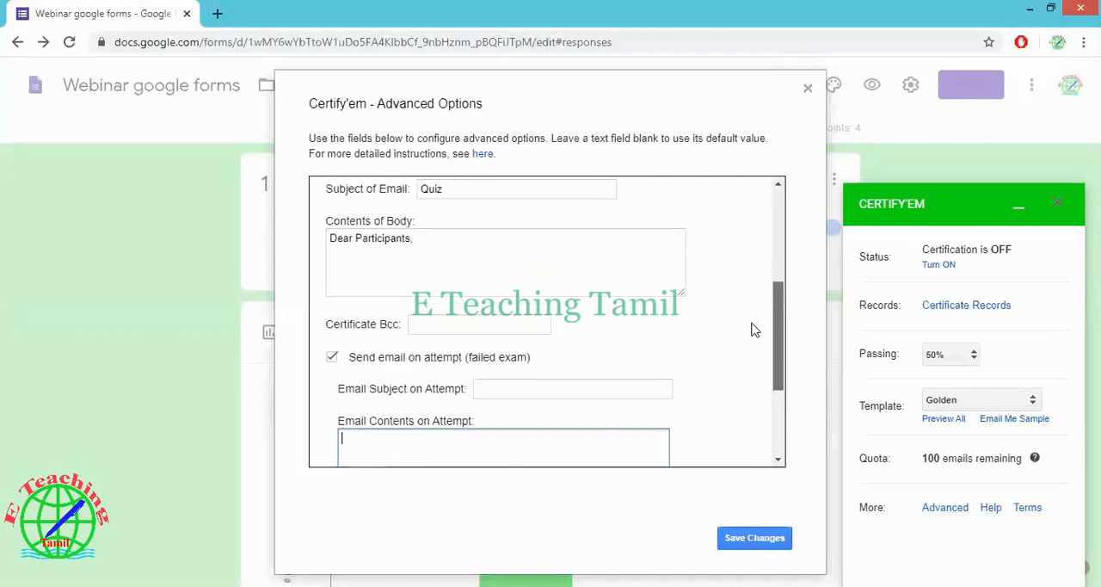
click(332, 361)
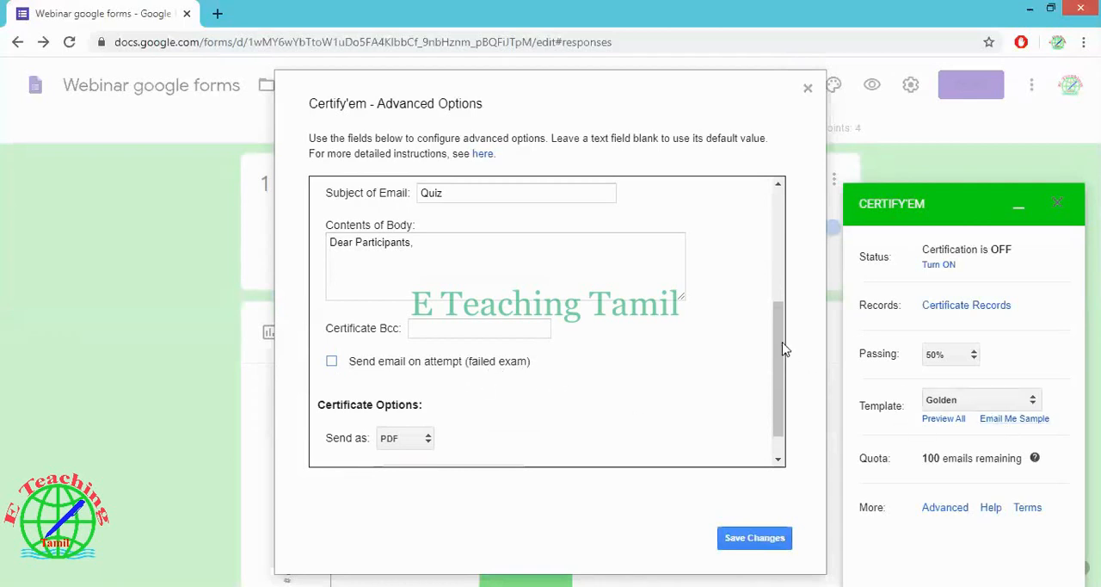
Save the changes to the advanced options and close the Certify'em controls
scroll(783, 362, down, 1)
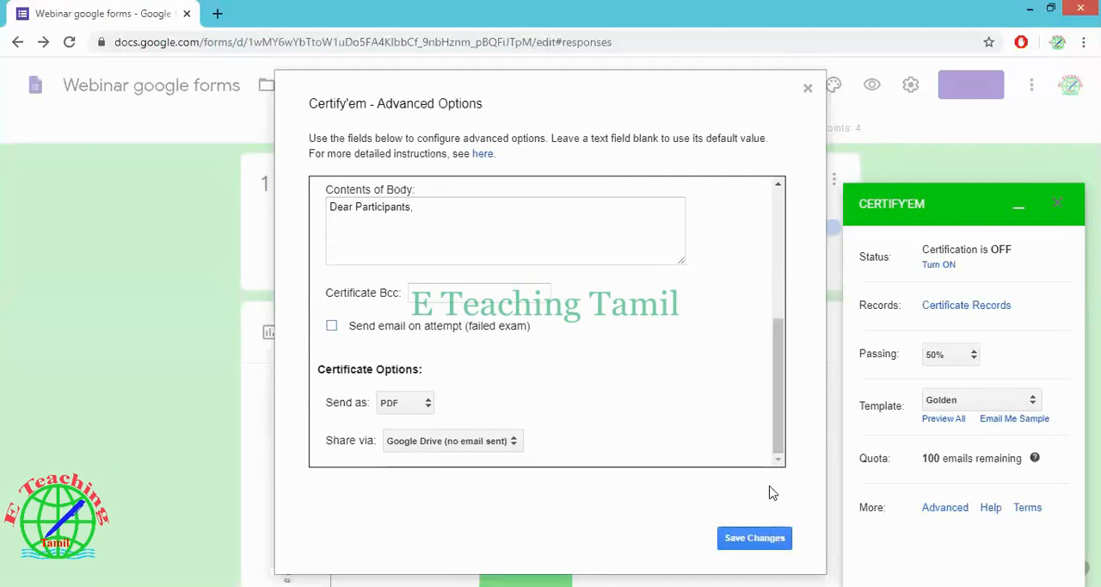
click(766, 539)
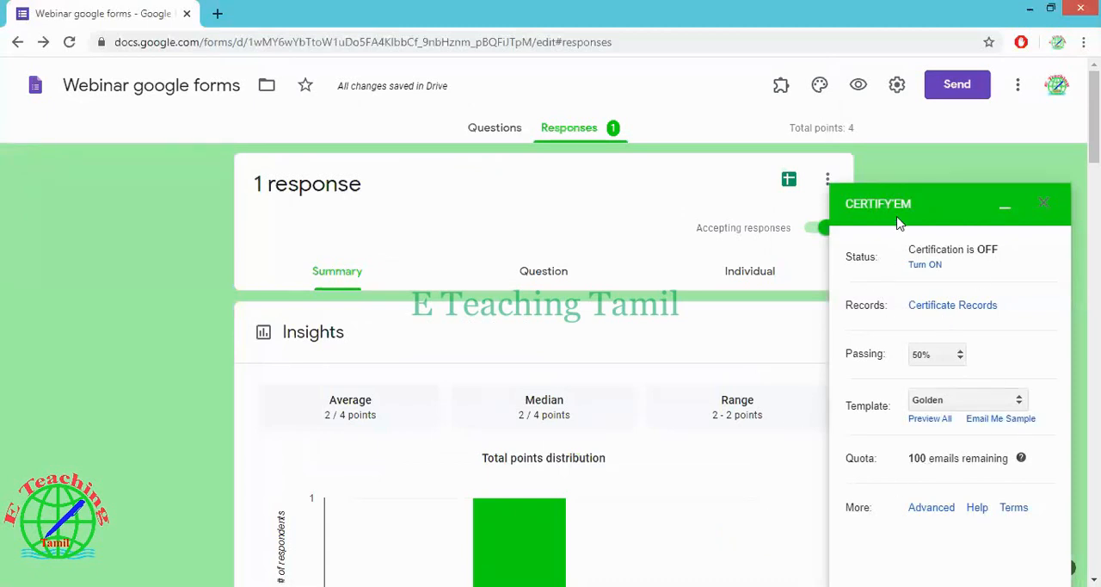
click(1044, 205)
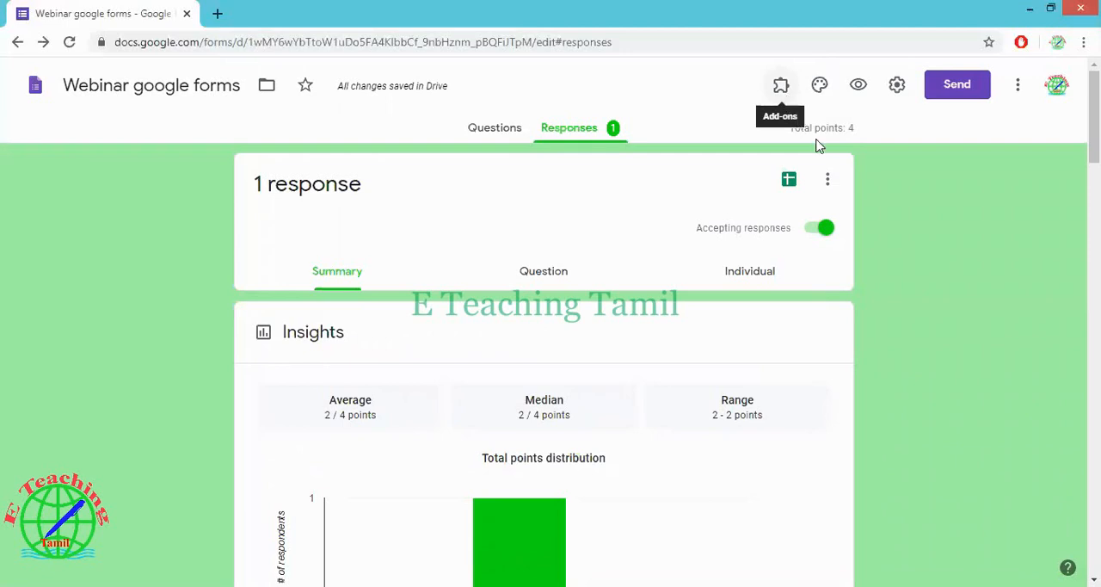
Show the Certify'em controls again and turn certification on for the quiz
click(781, 86)
click(788, 135)
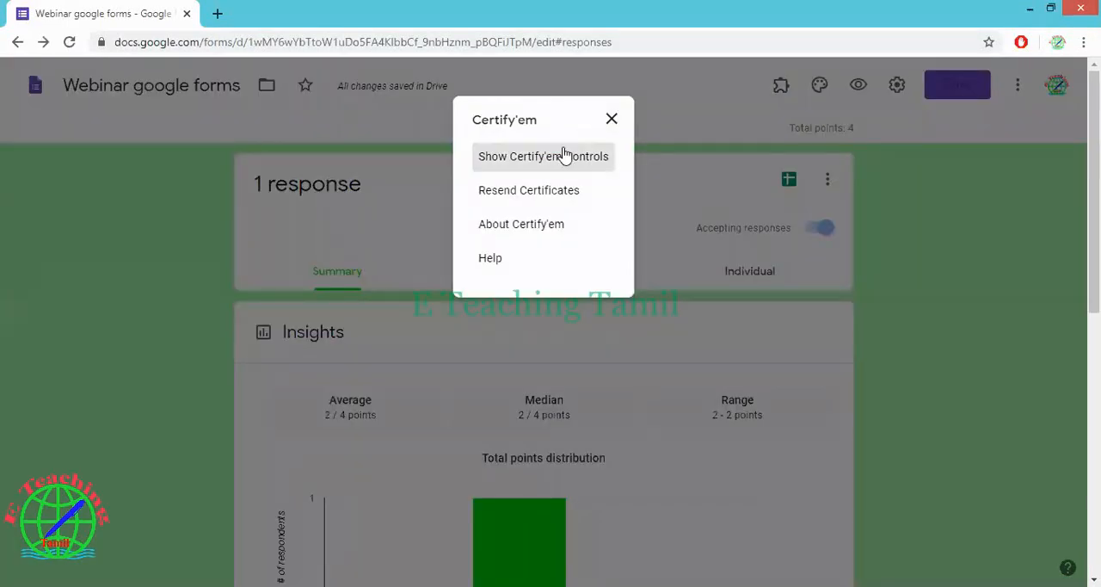
click(564, 156)
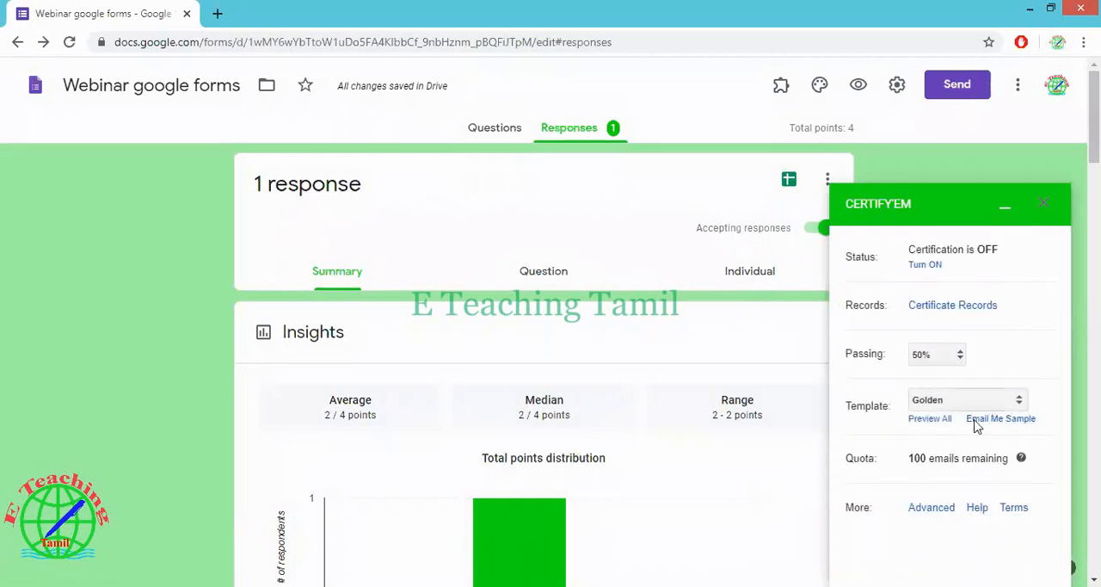
click(926, 266)
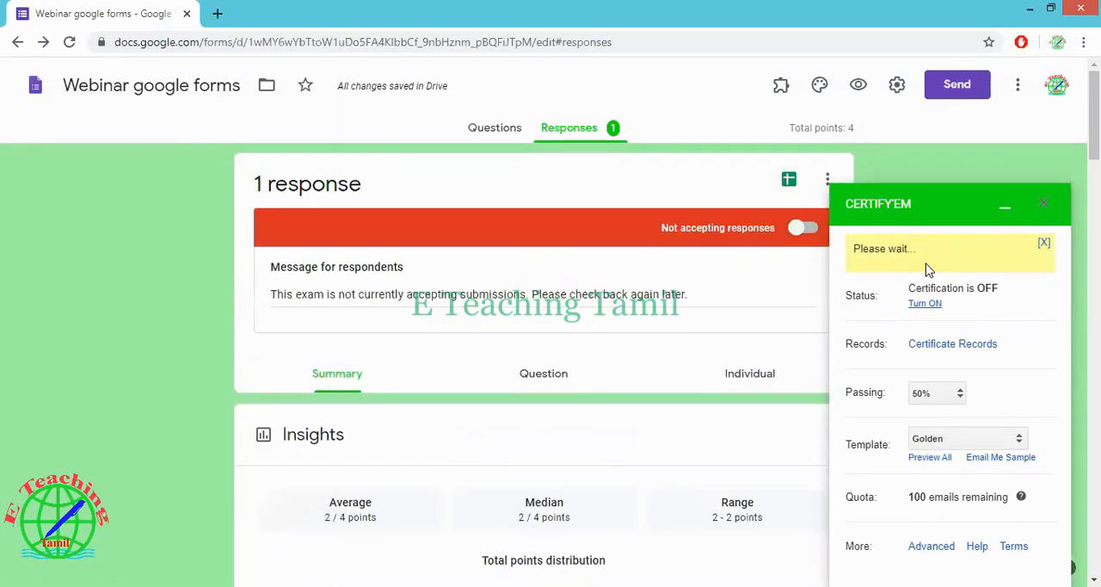
click(790, 230)
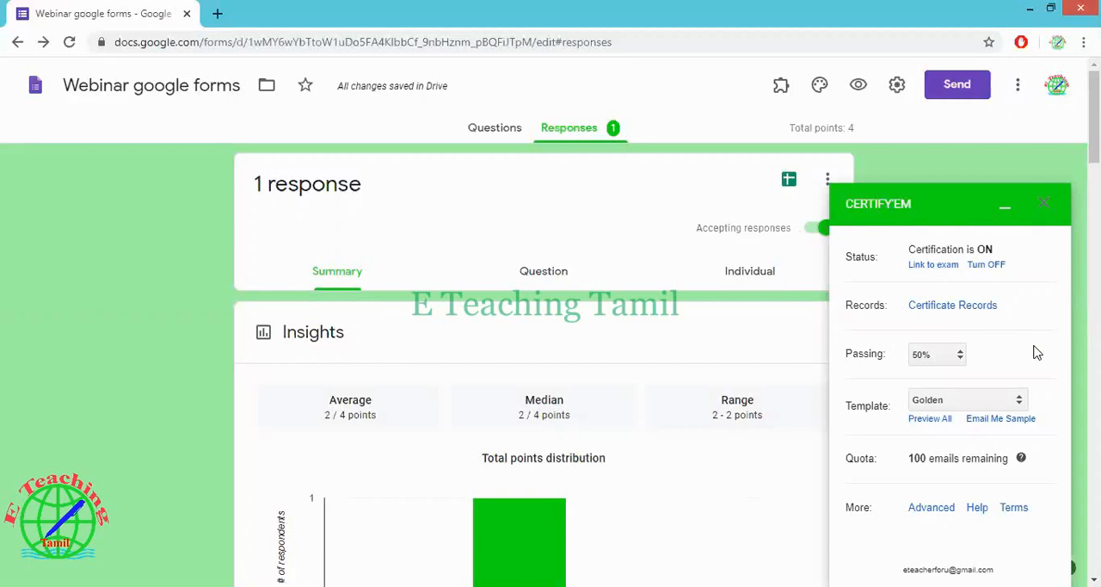
Email yourself a sample certificate from Certify'em and open the Gmail inbox in a new browser tab
click(1005, 420)
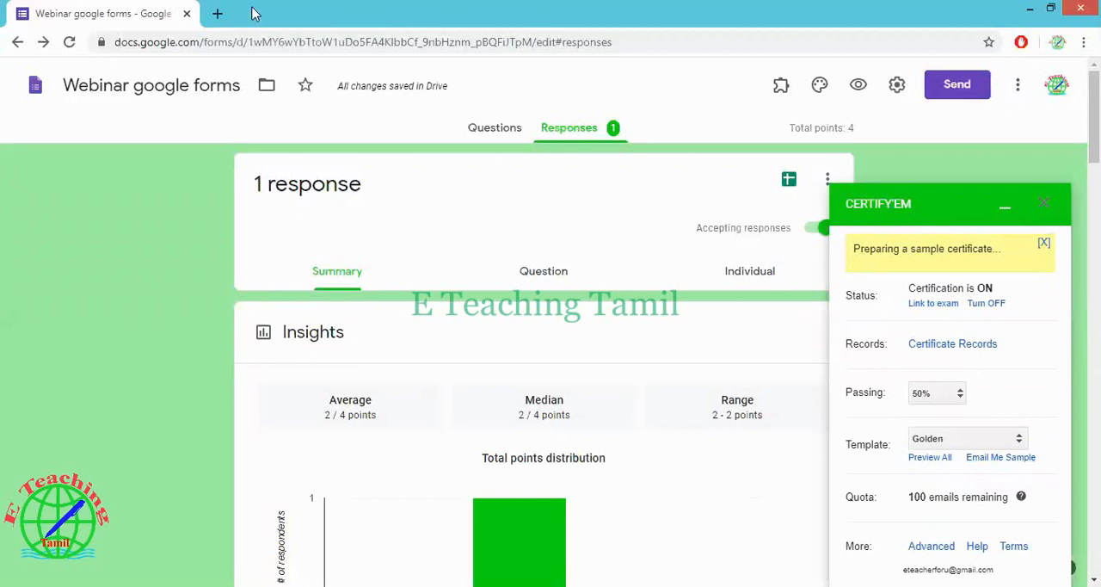
click(219, 13)
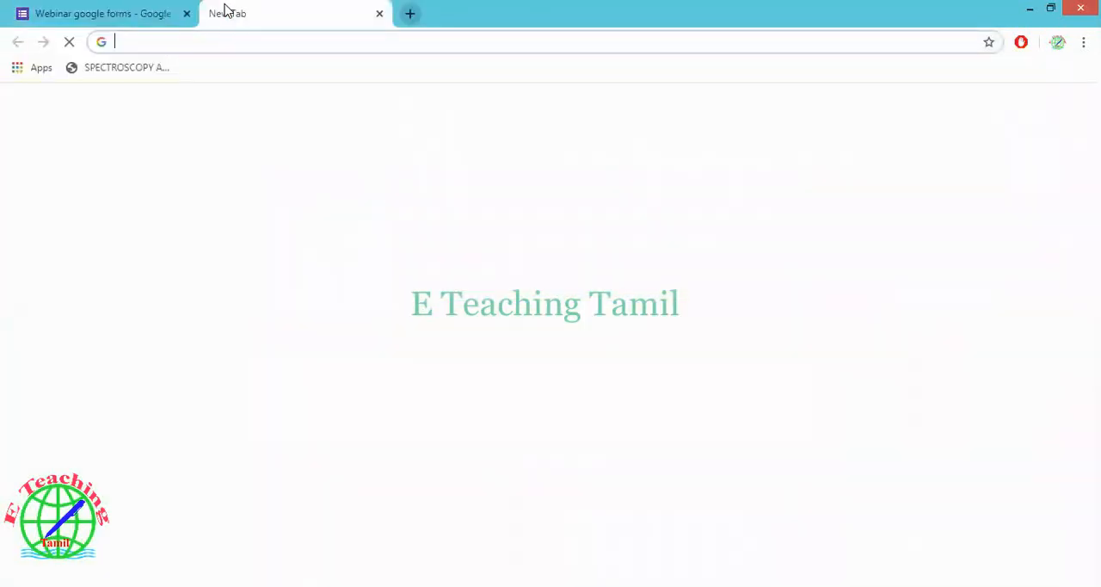
text(gm)
key(Return)
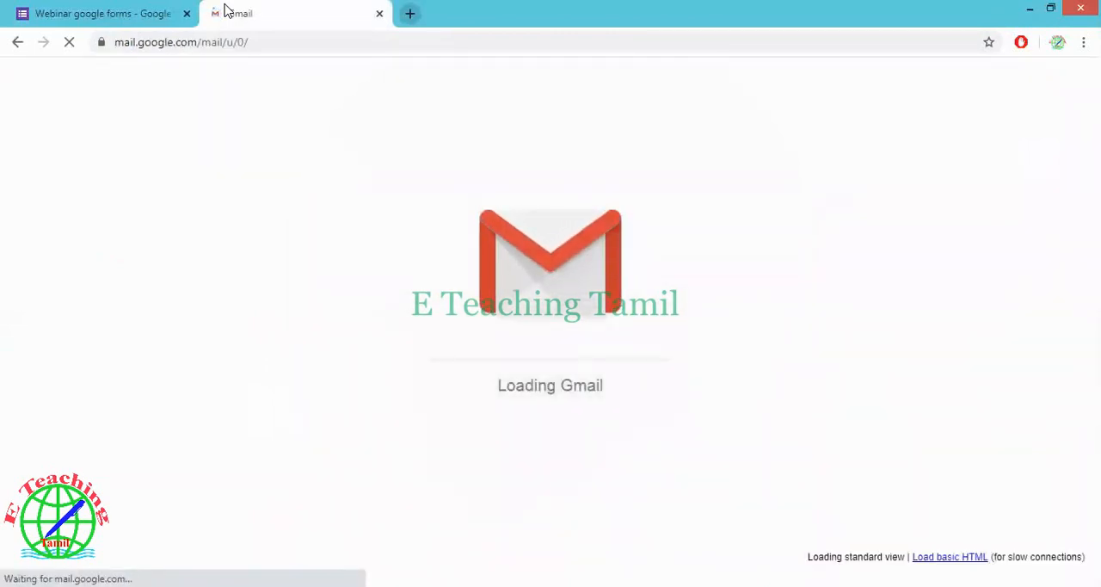
click(259, 42)
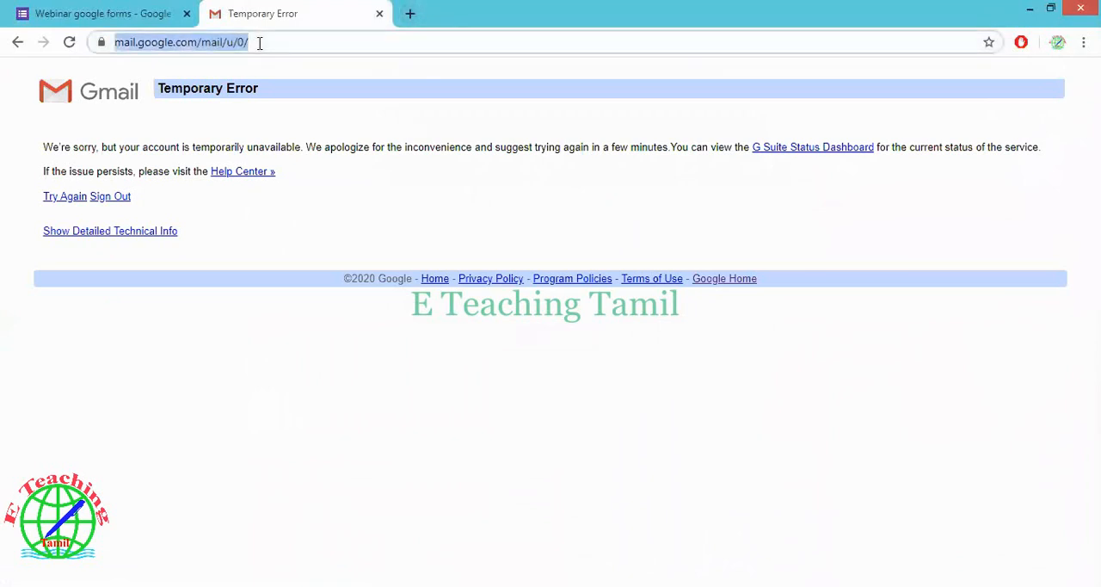
key(Return)
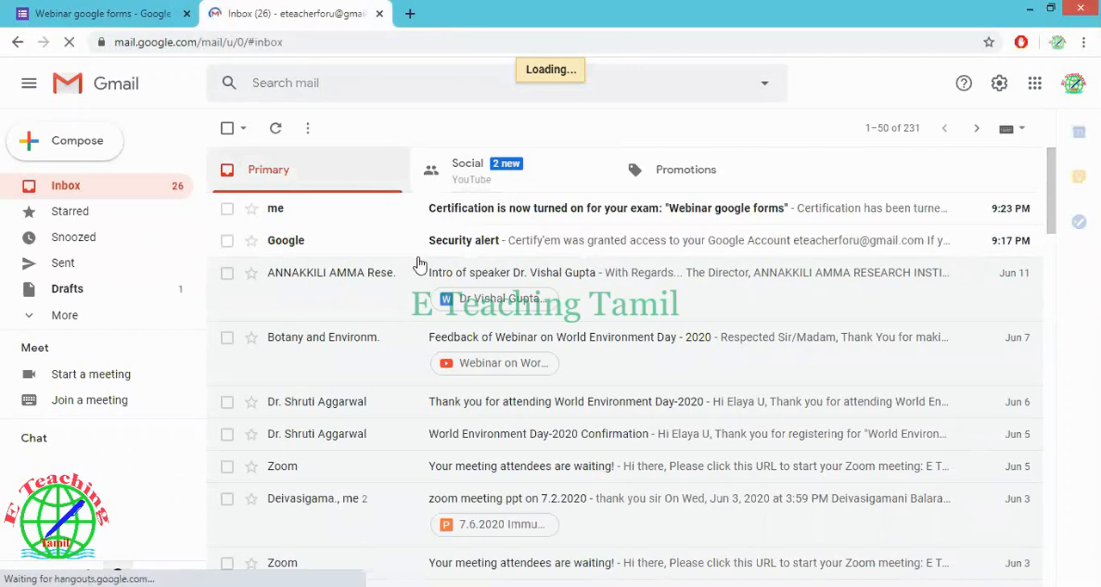
Delete the opened Google "Security alert" email and read the message about certification being turned on for the exam
click(397, 232)
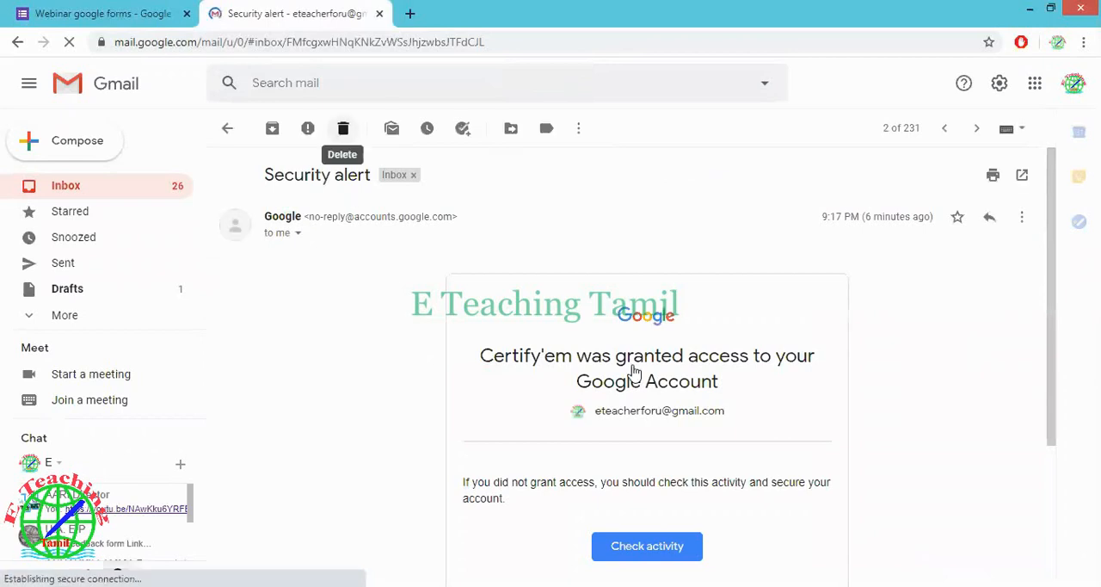
click(344, 128)
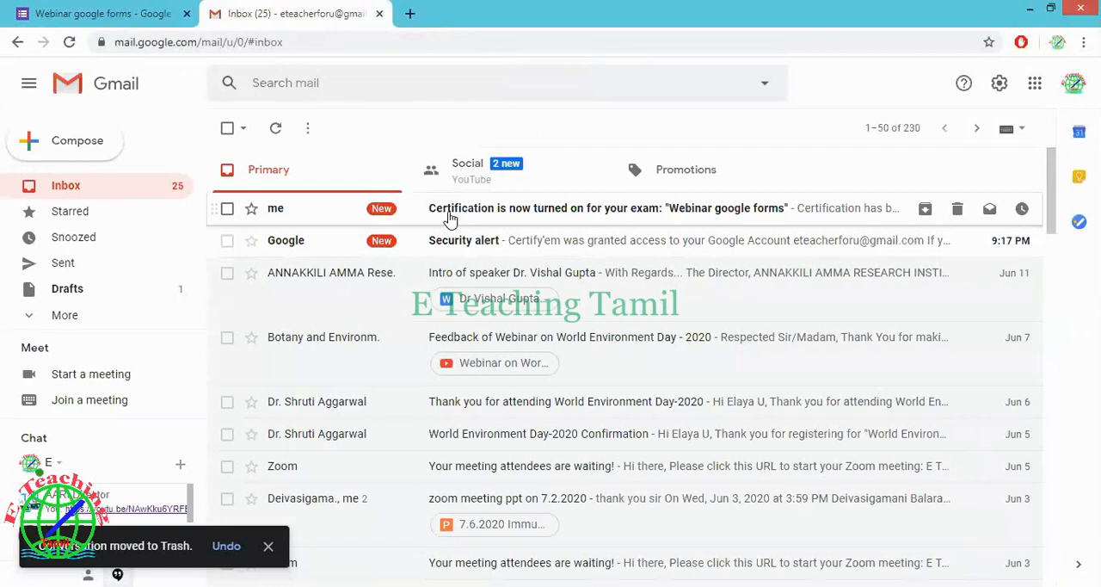
click(515, 220)
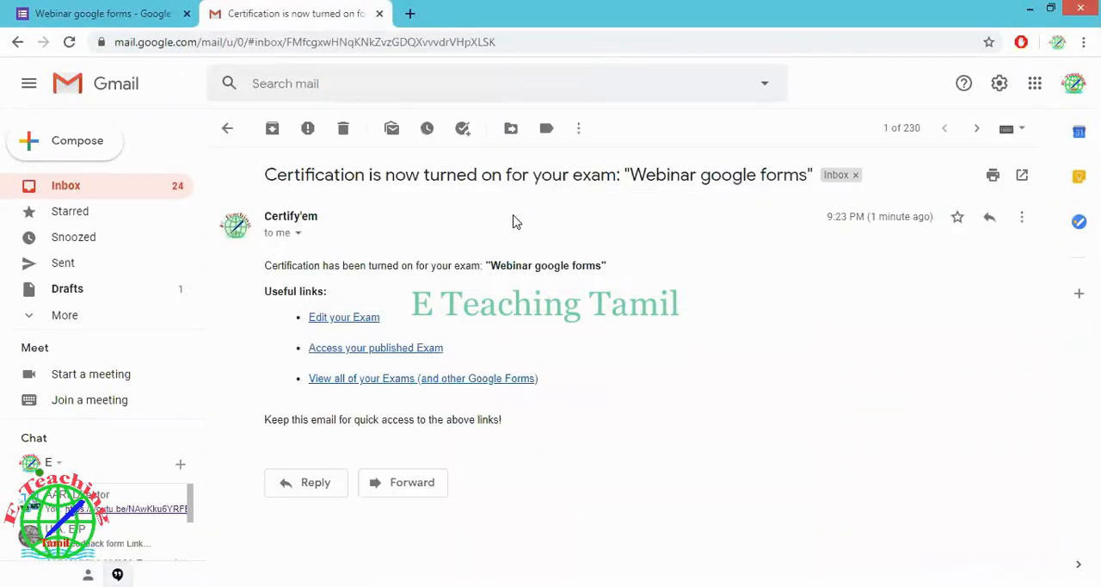
click(228, 129)
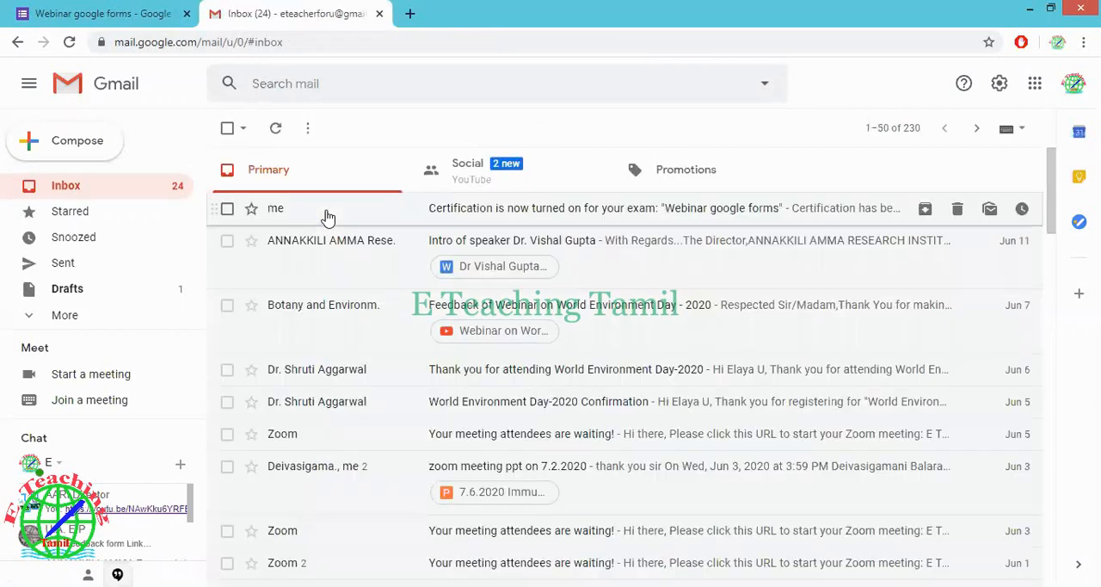
Dismiss the sample certificate notice in the form and check the reloaded Gmail inbox for the sample email
click(129, 7)
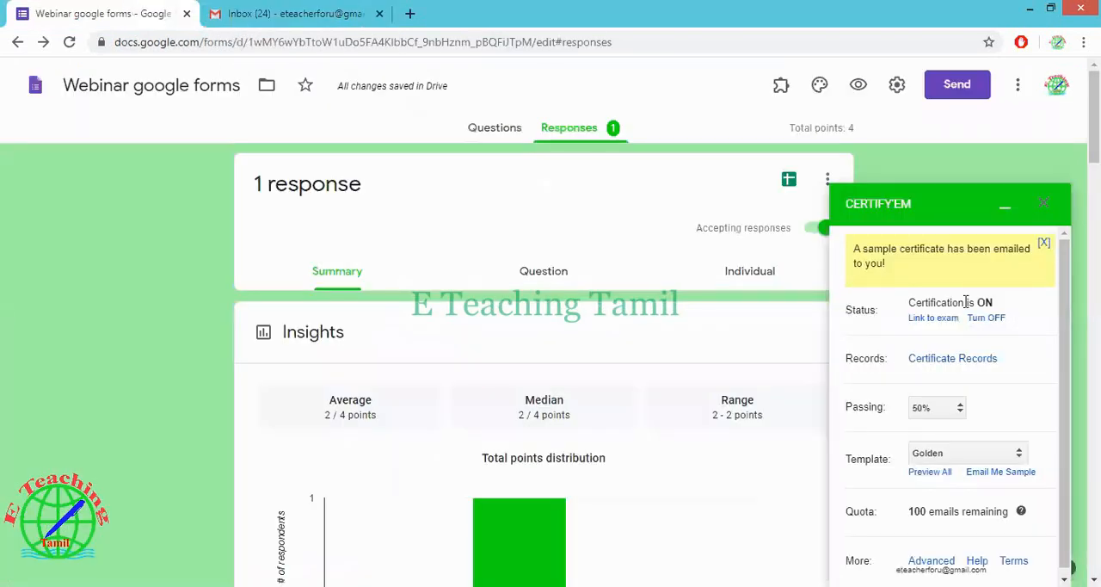
click(1042, 246)
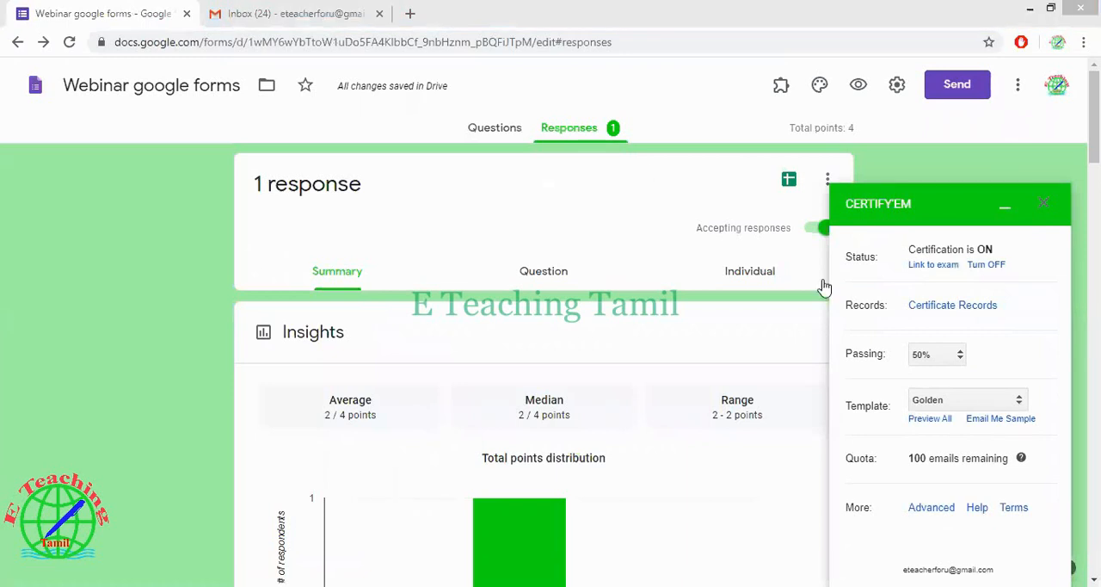
click(345, 14)
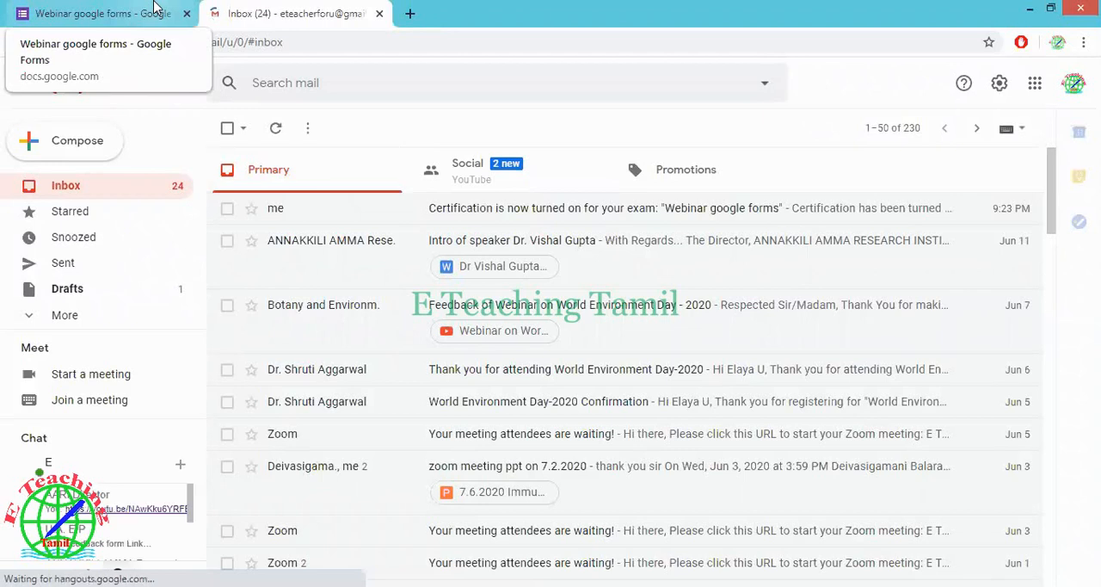
click(155, 7)
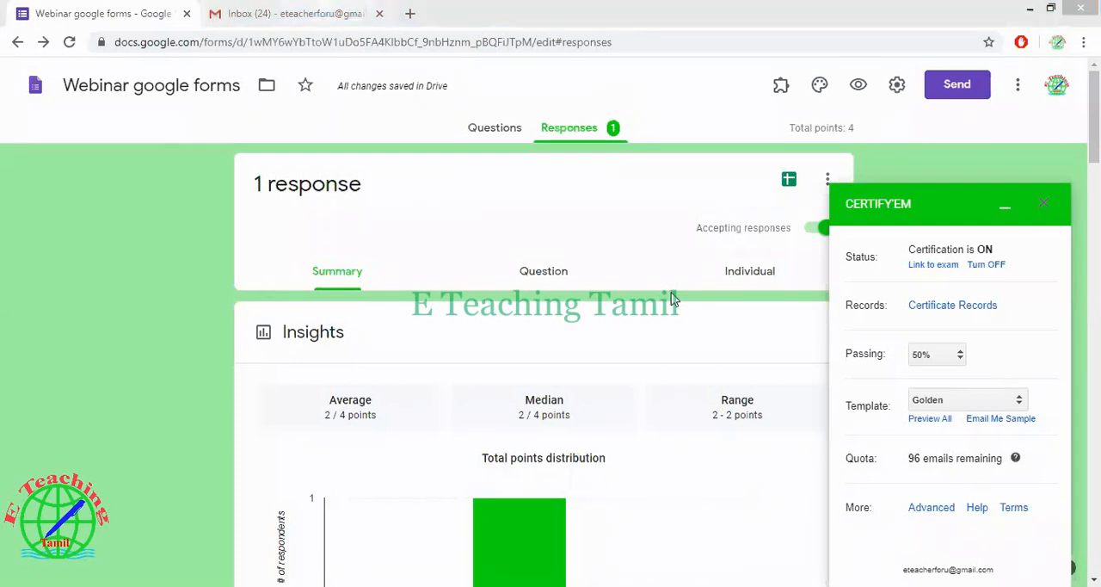
key(ctrl+Tab)
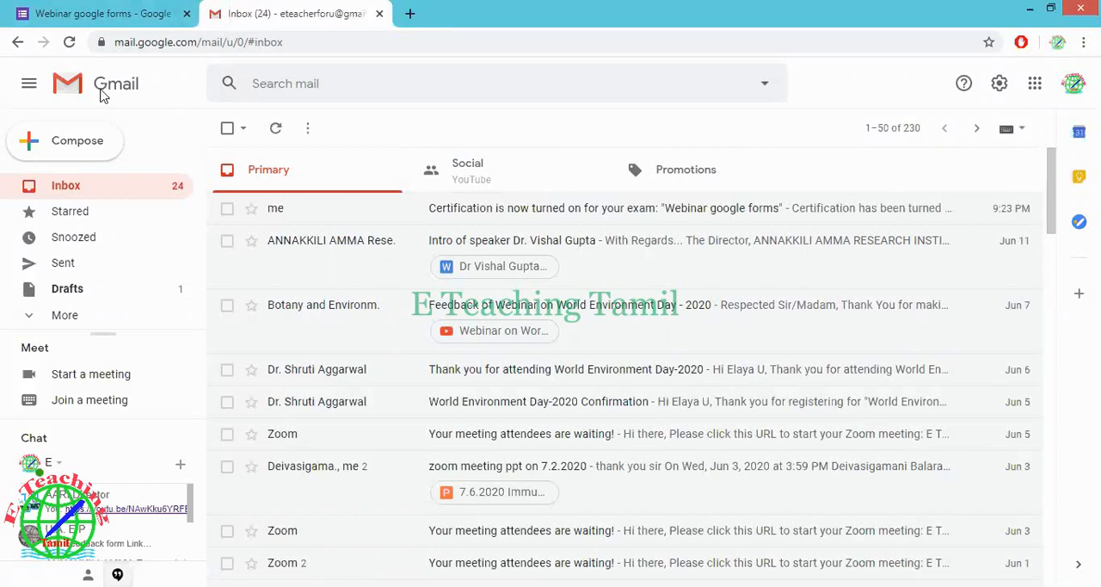
click(72, 49)
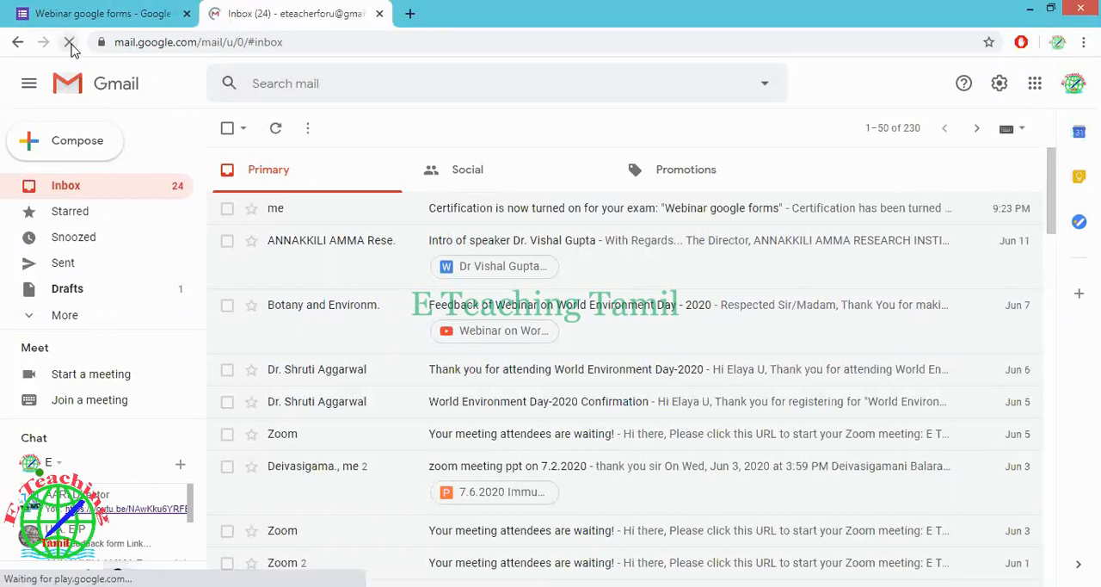
click(95, 6)
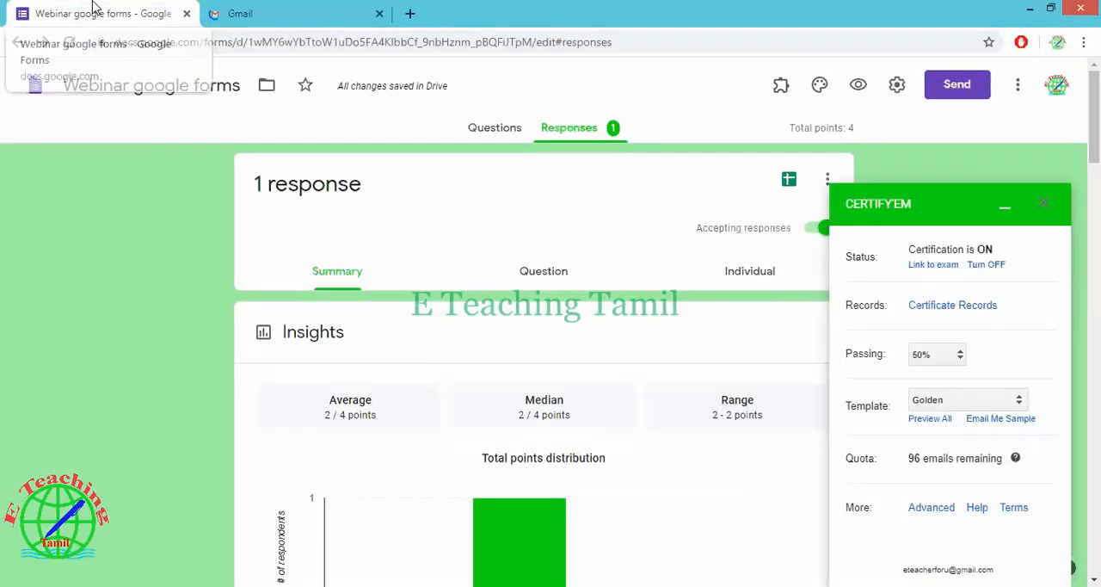
click(234, 10)
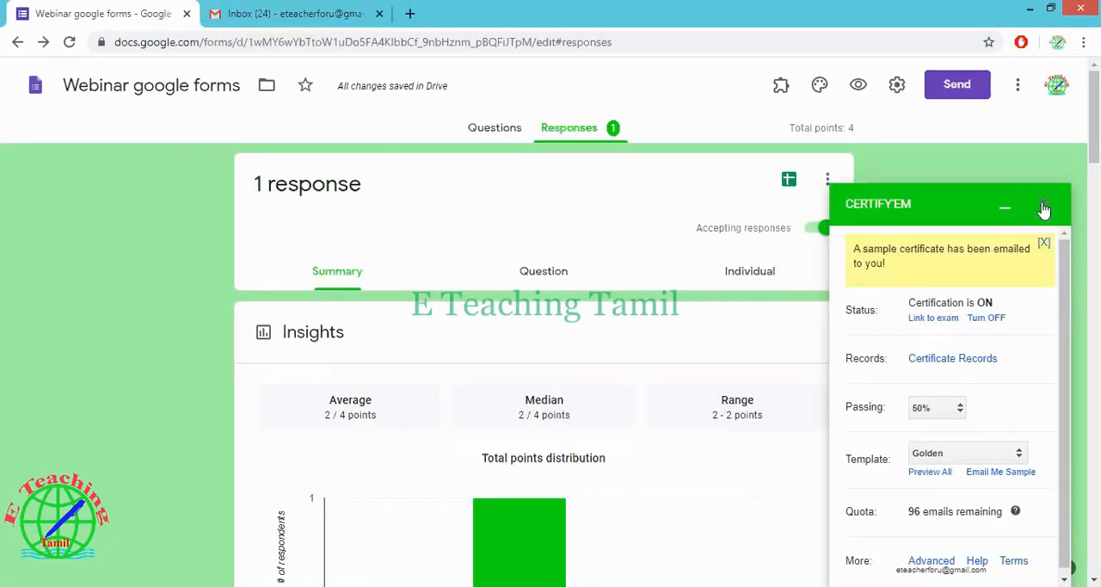
Close the Certify'em controls and use Resend Certificates to reprocess the existing quiz response
click(1042, 207)
click(781, 86)
click(790, 136)
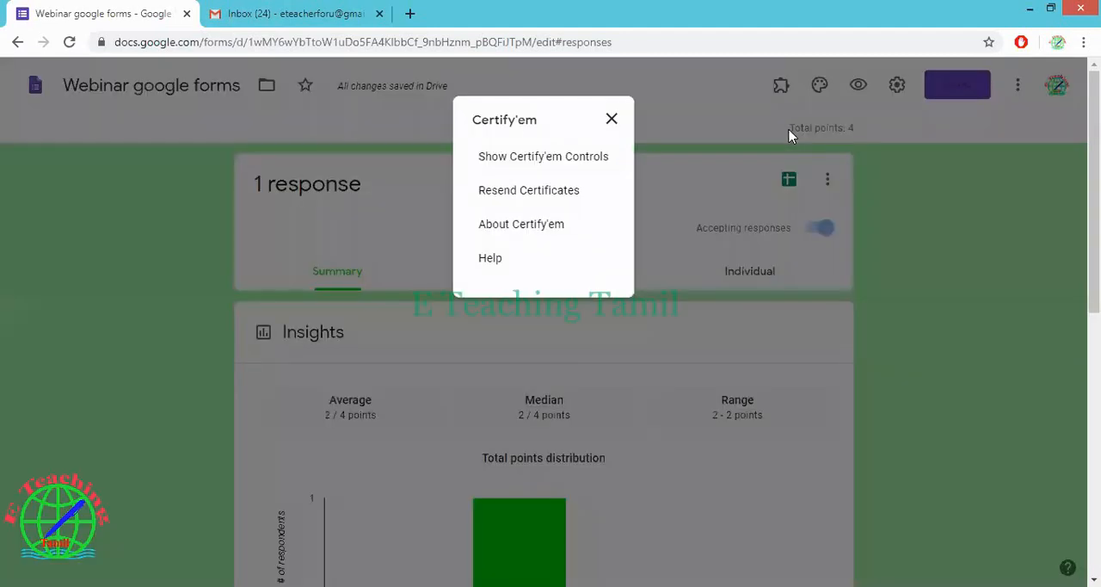
click(544, 194)
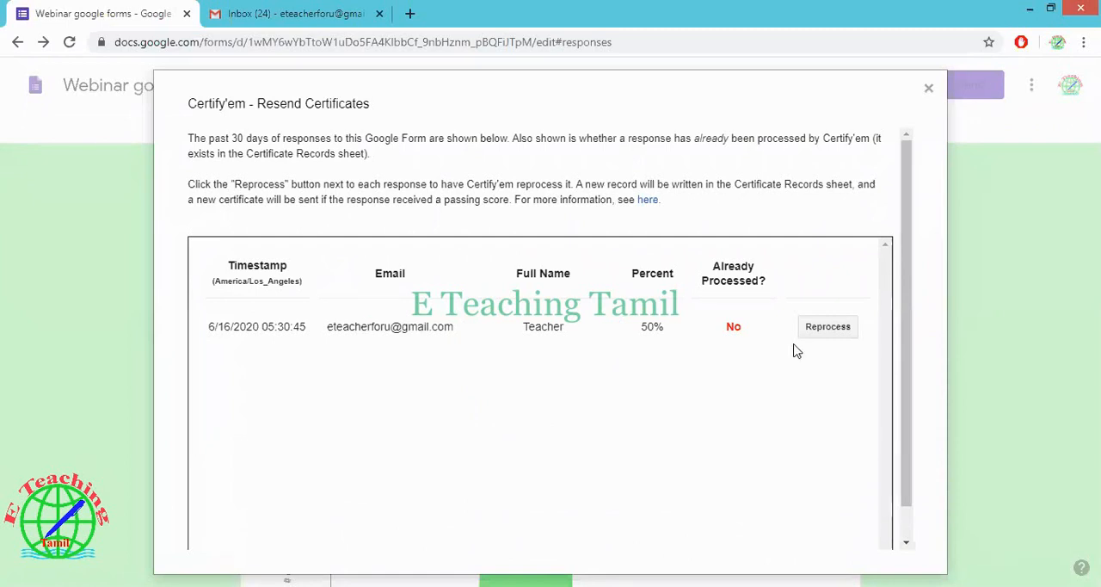
click(828, 331)
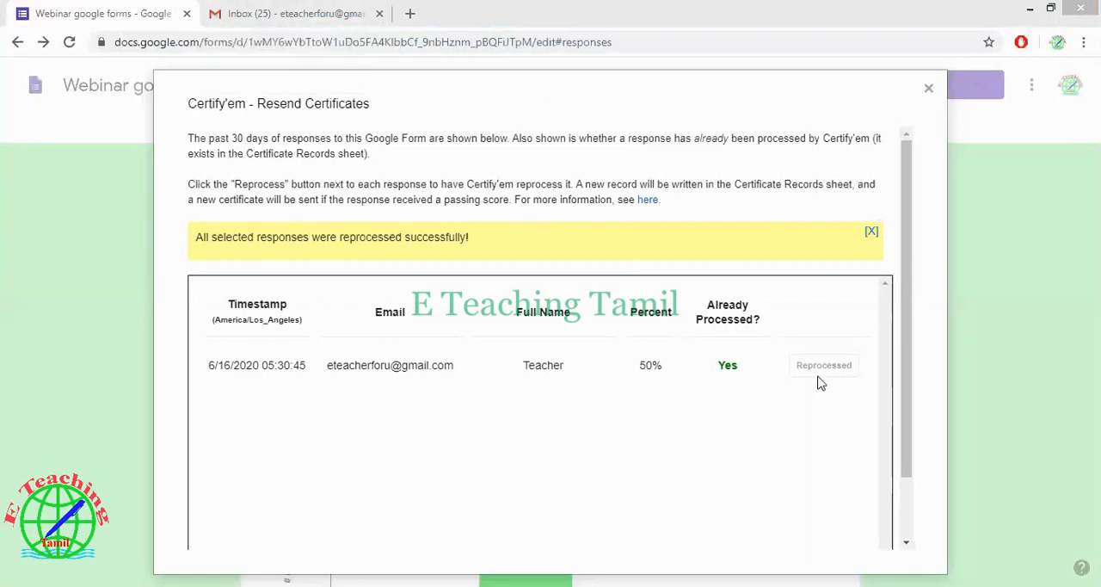
Switch to Gmail, open the certificate email for "Webinar google forms", and view the attached certificate PDF before closing its preview
click(252, 6)
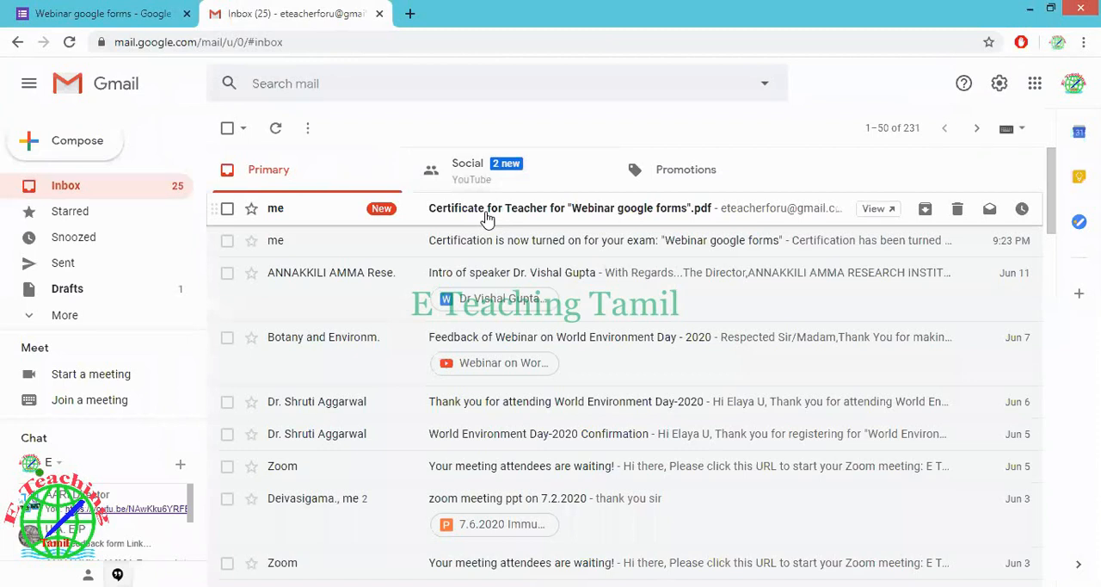
click(487, 217)
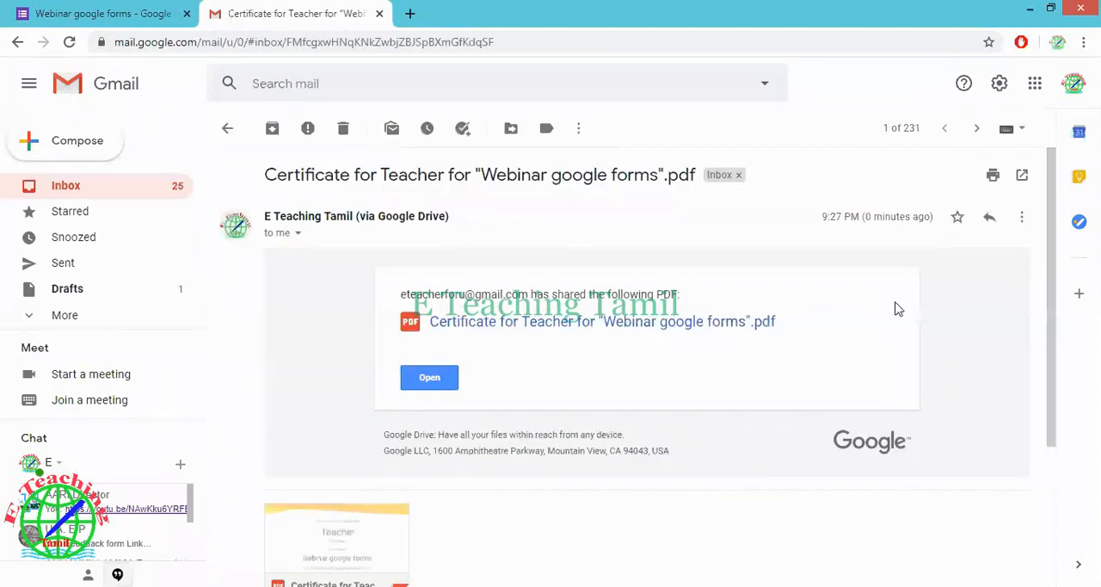
drag(1058, 307, 1057, 416)
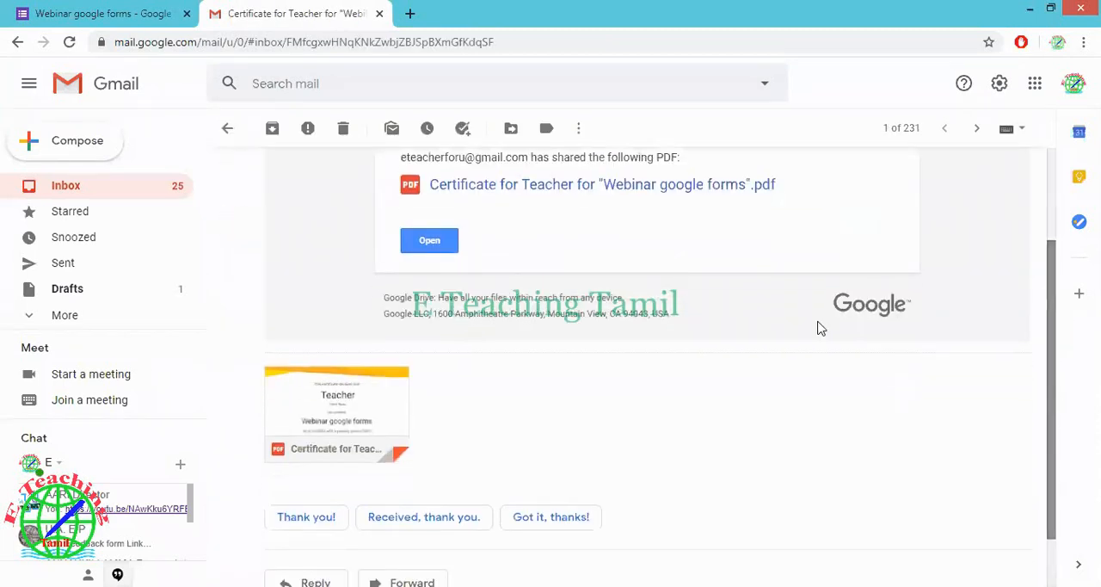
click(376, 415)
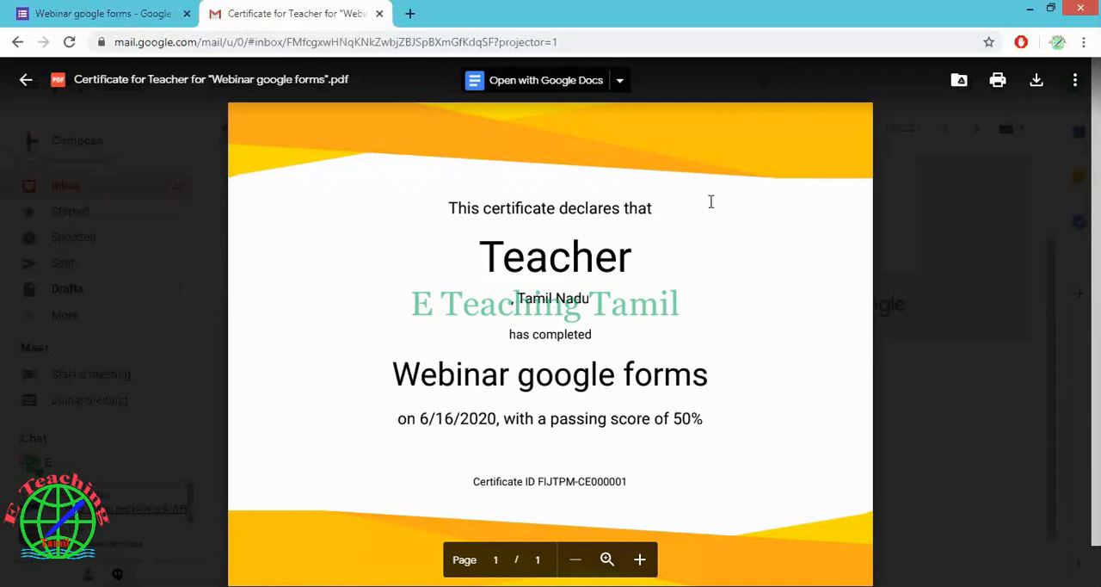
click(916, 308)
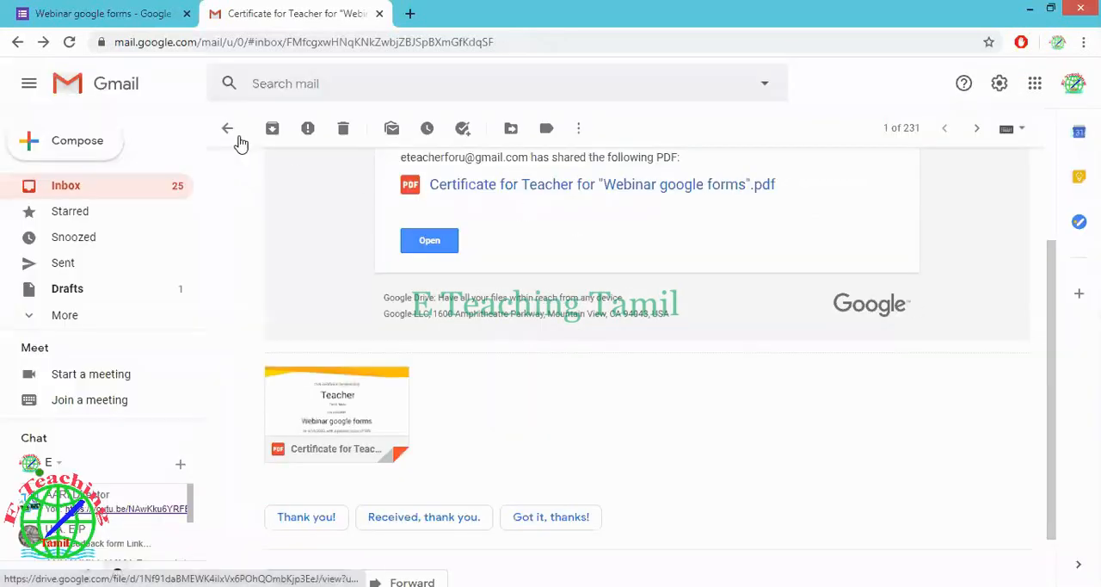
Open the new "Quiz" email from the inbox, preview its attached sample certificate PDF, and return to the inbox
key(u)
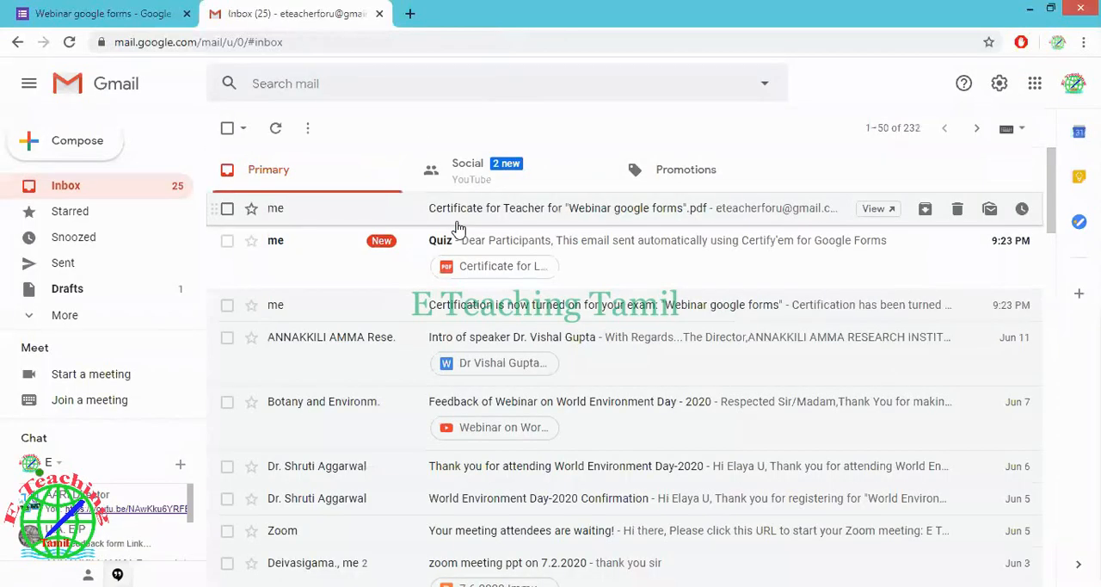
click(403, 250)
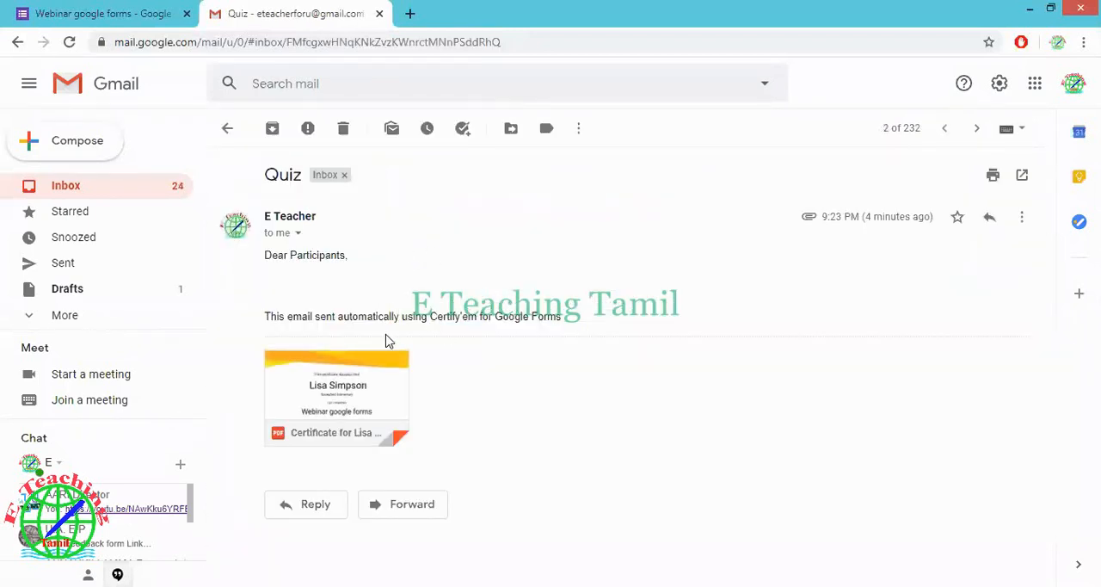
mouse_move(371, 395)
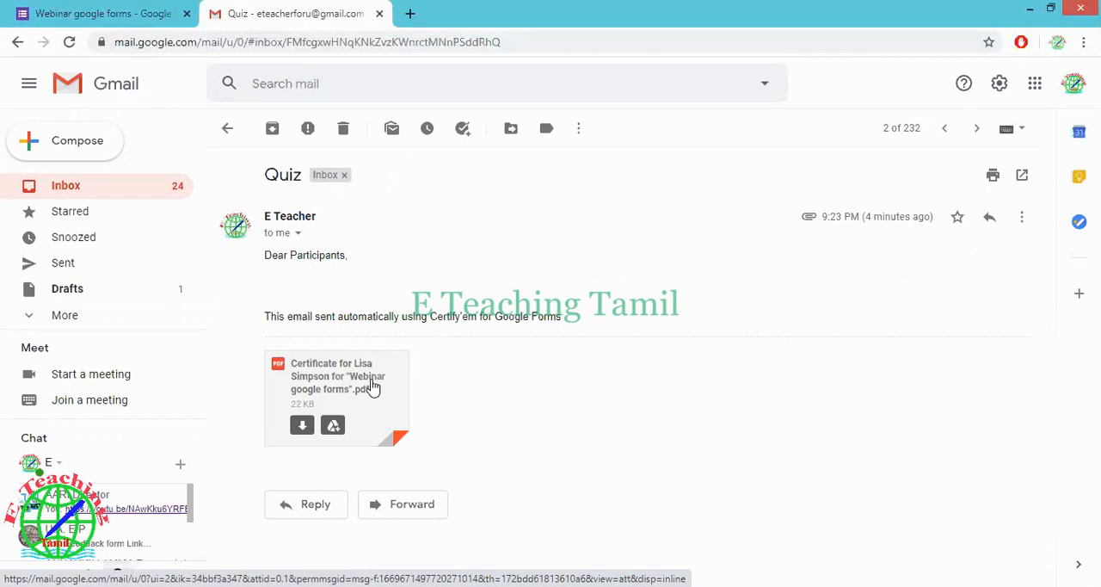
click(373, 385)
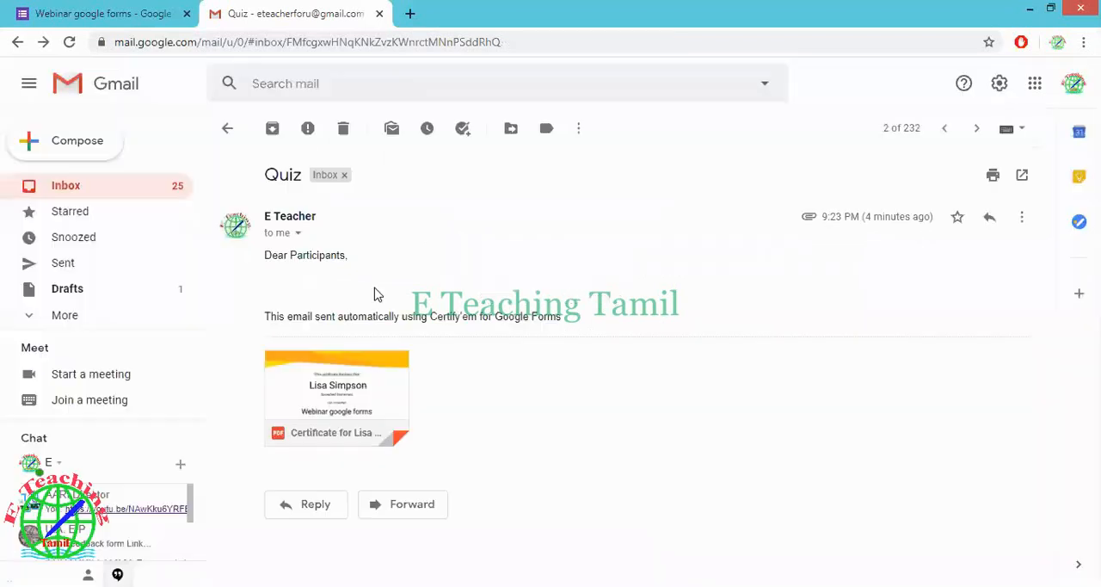
click(917, 320)
click(228, 129)
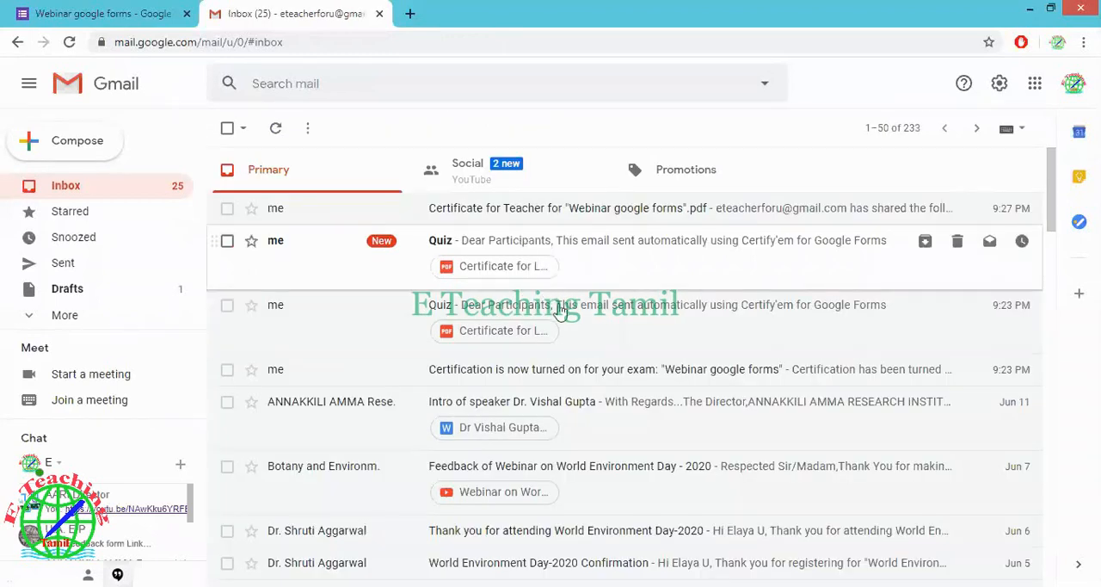
Reopen the email "Certificate for Teacher for "Webinar google forms".pdf", preview the attached certificate, and close the preview to reach the attachment's download option
click(568, 211)
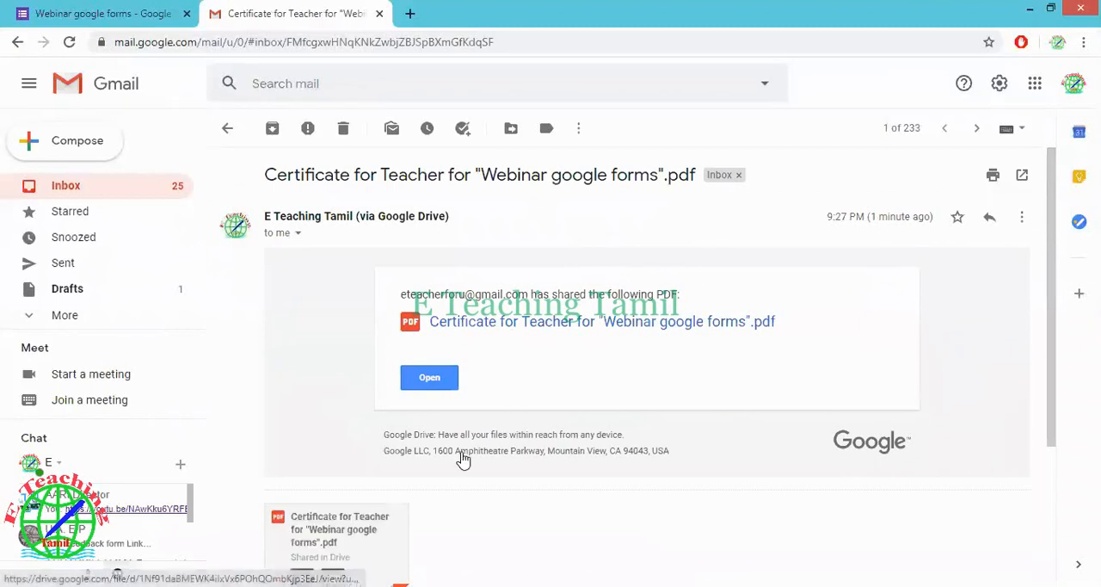
click(334, 540)
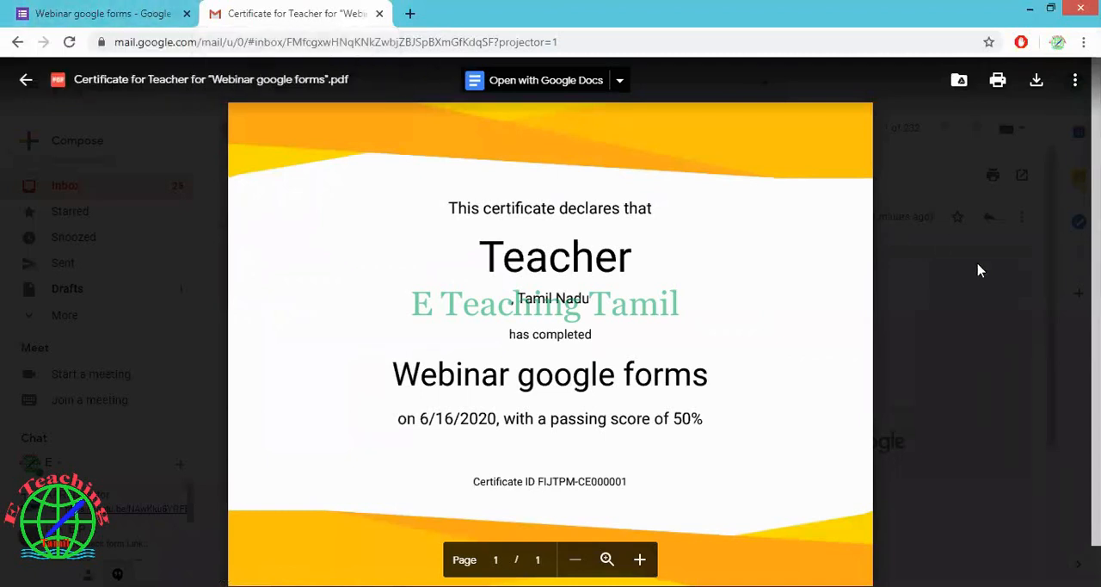
click(887, 305)
scroll(647, 474, down, 1)
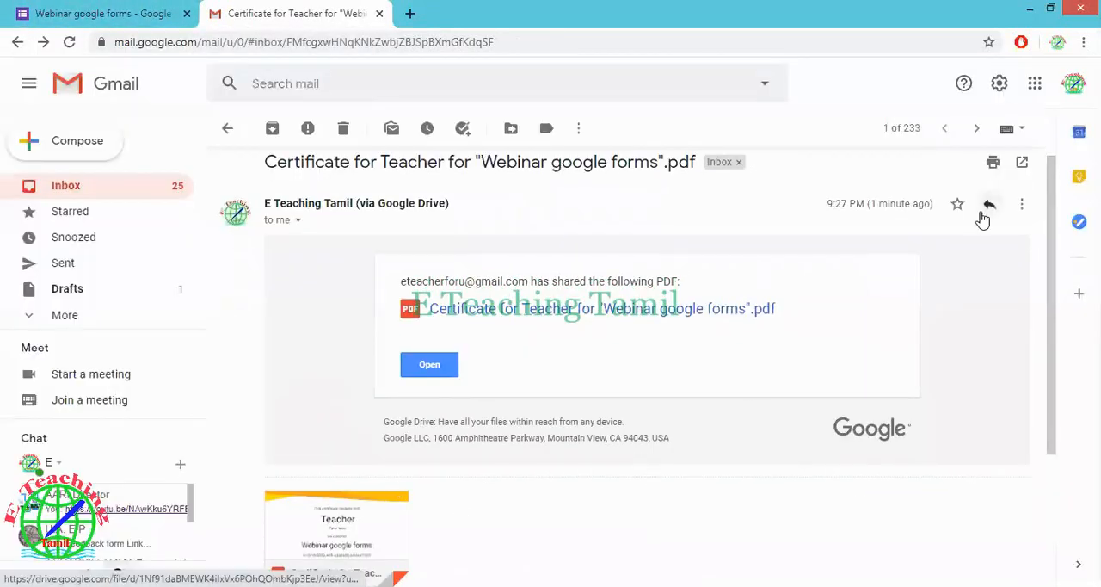
mouse_move(315, 526)
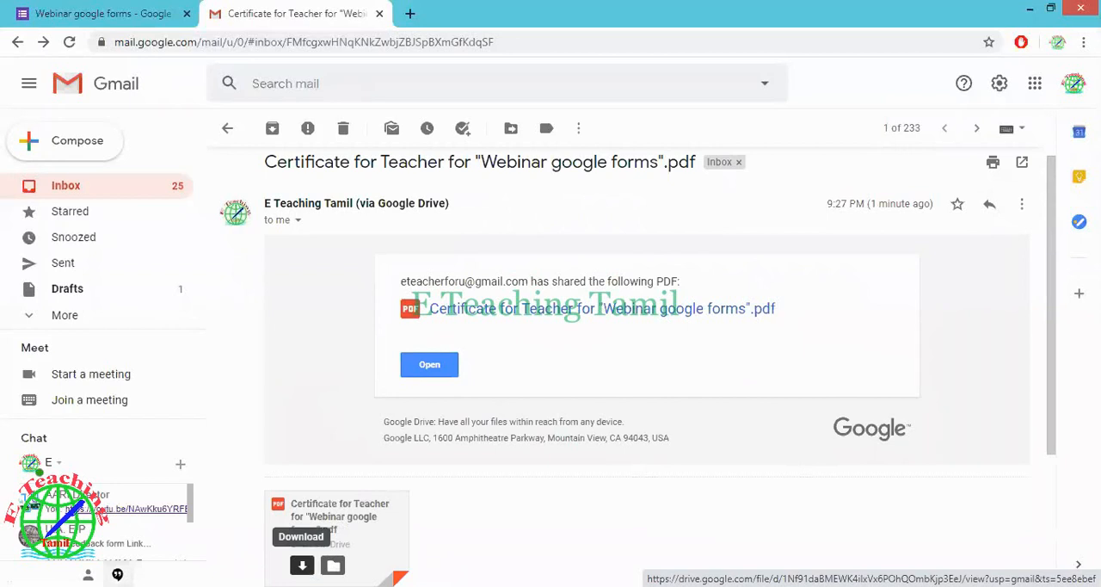